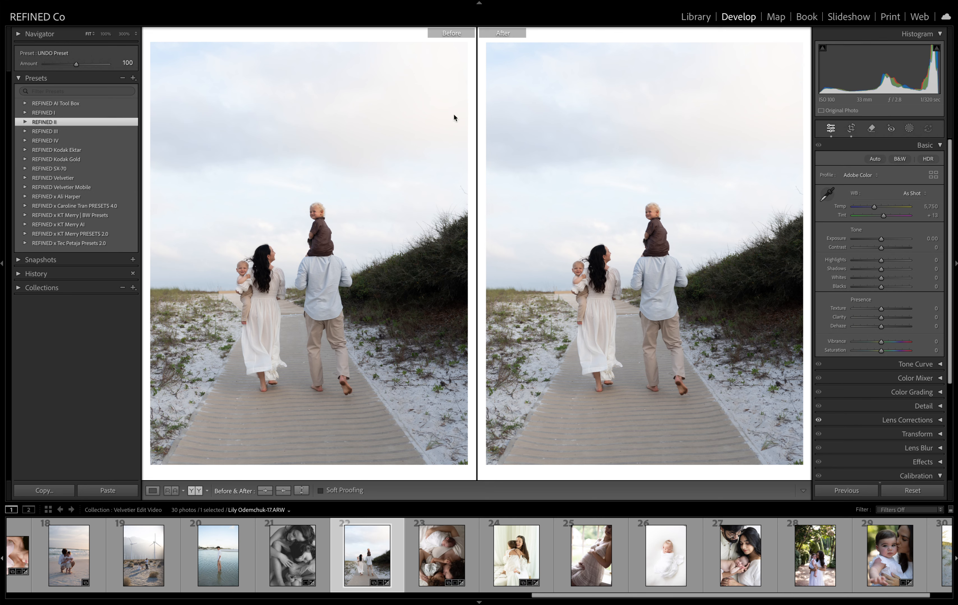
Apply the Velvetier . 1 preset to the beach family photo and adjust the white balance to Temp 6,486 and Tint +15
click(26, 179)
click(53, 188)
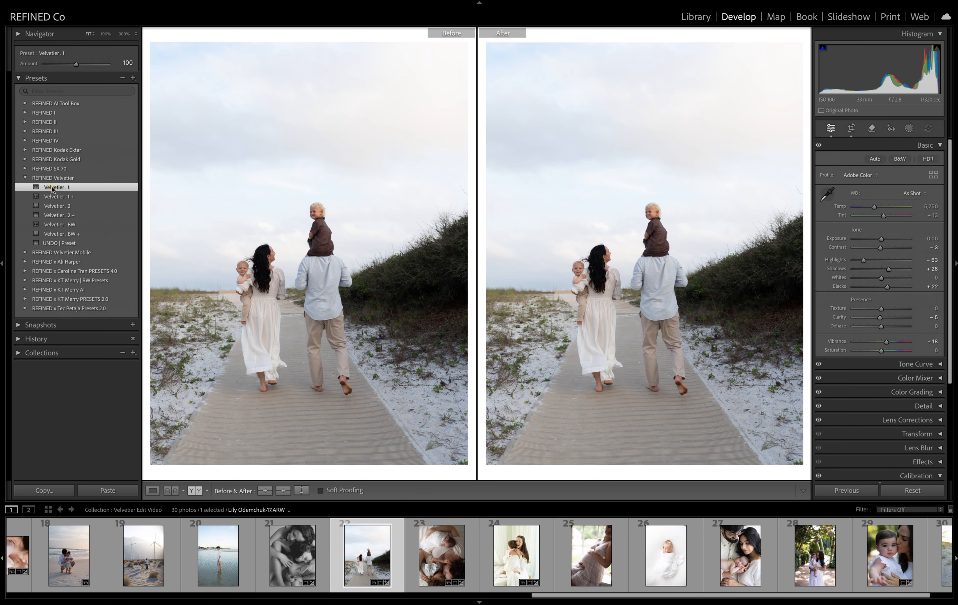
click(912, 194)
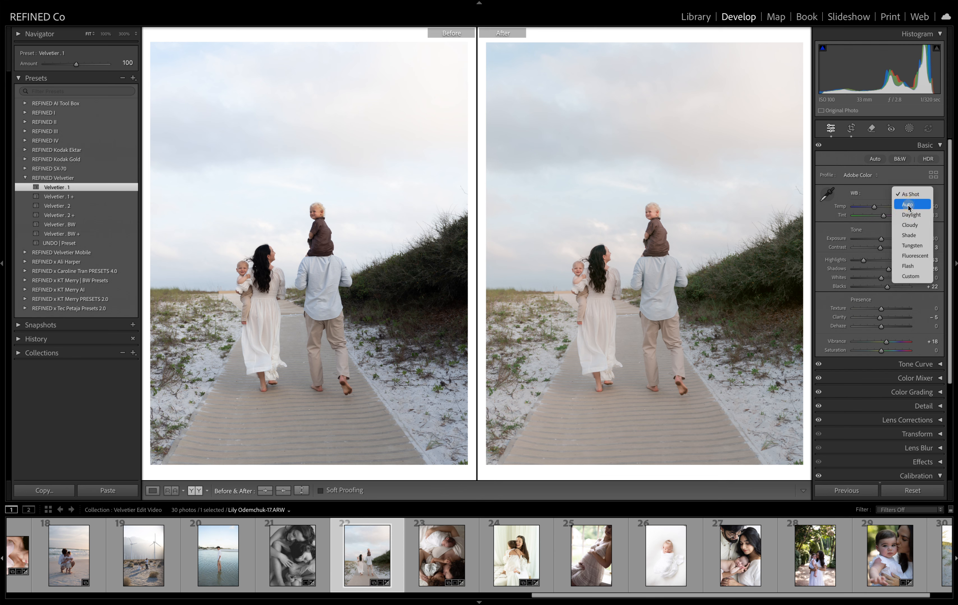
click(908, 204)
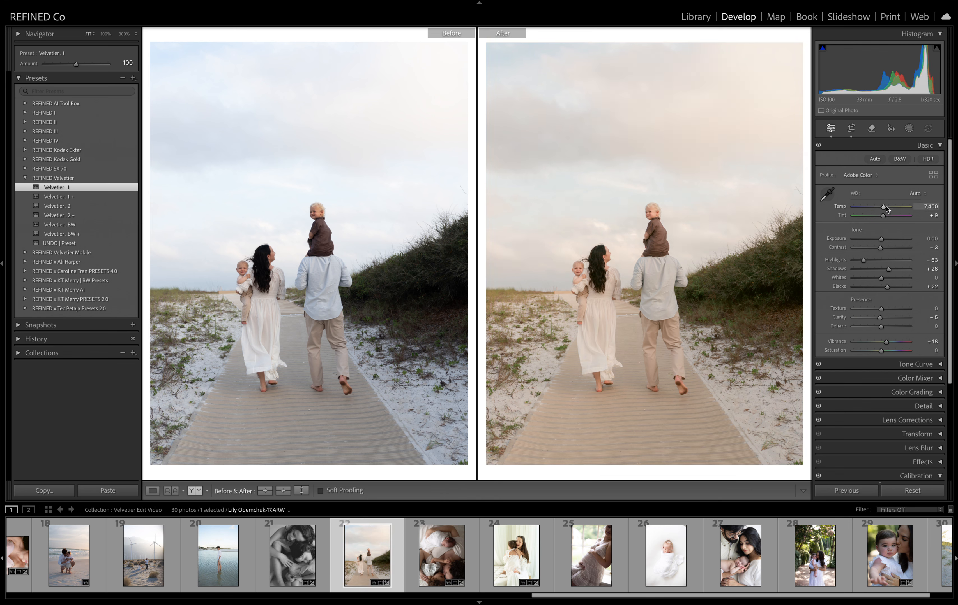
drag(883, 207, 881, 247)
Copy the After settings to the Before view, clear the Velvetier preset and apply REFINED II to compare them
click(283, 491)
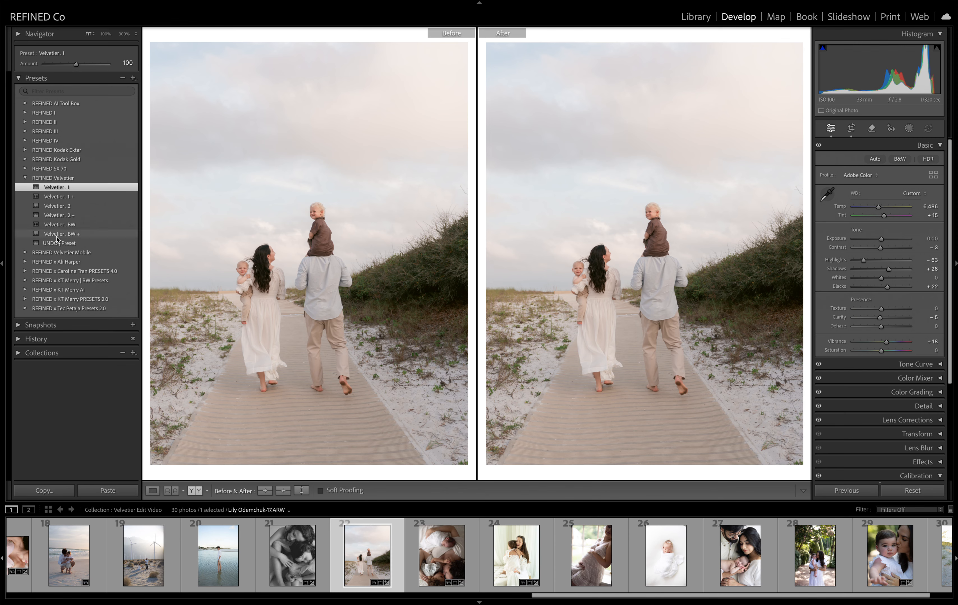
click(63, 244)
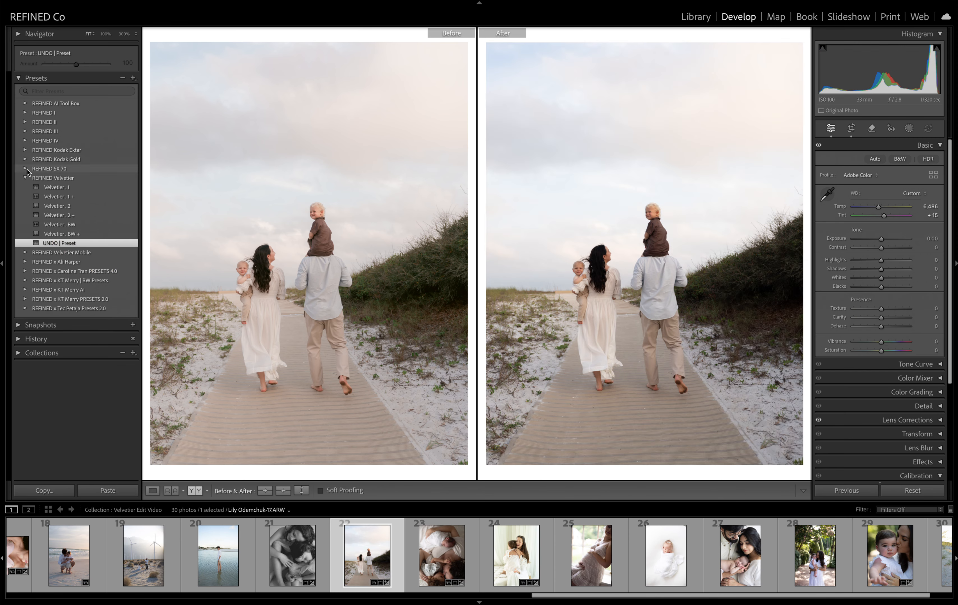
click(25, 122)
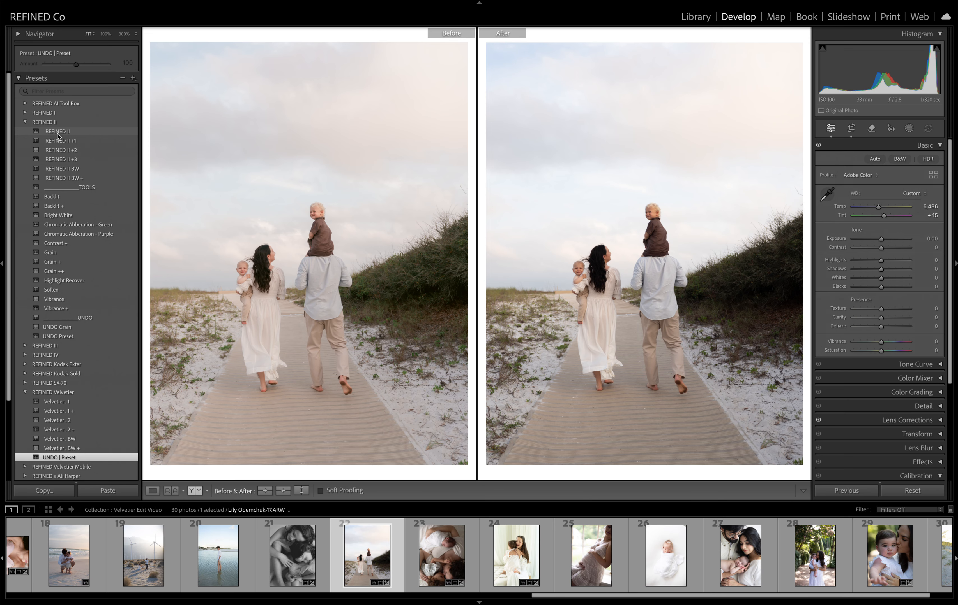
click(57, 133)
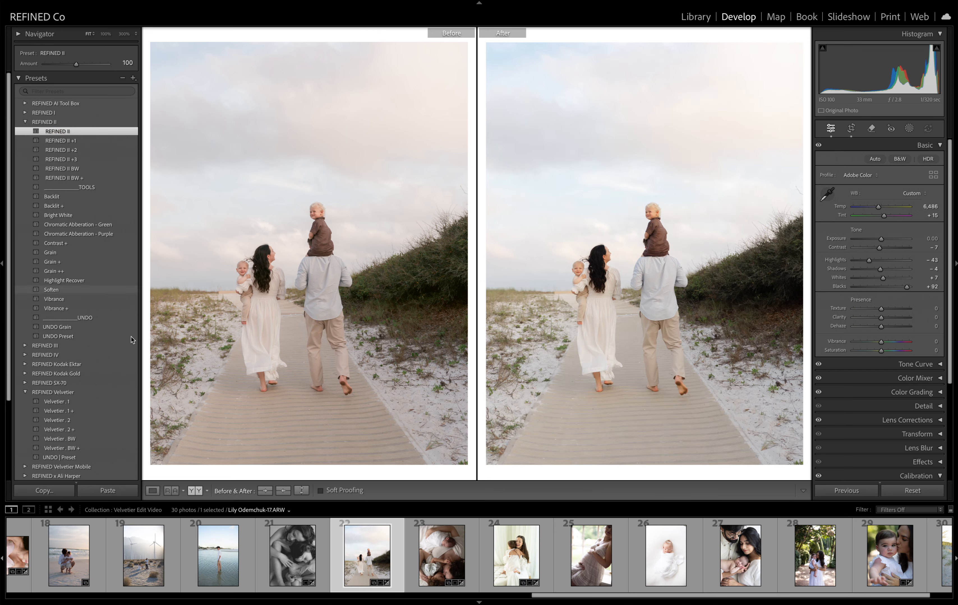
click(592, 295)
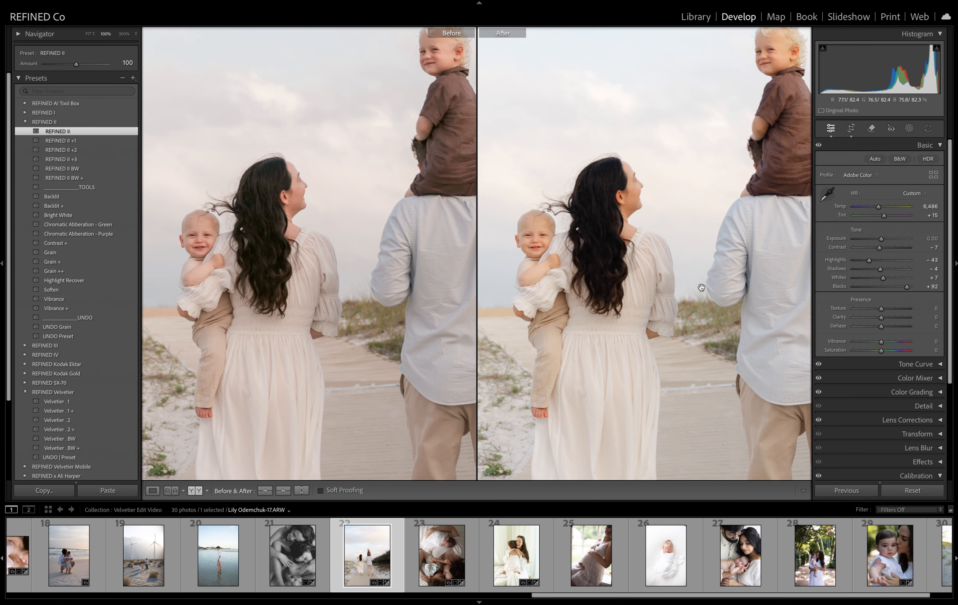
drag(701, 288, 633, 338)
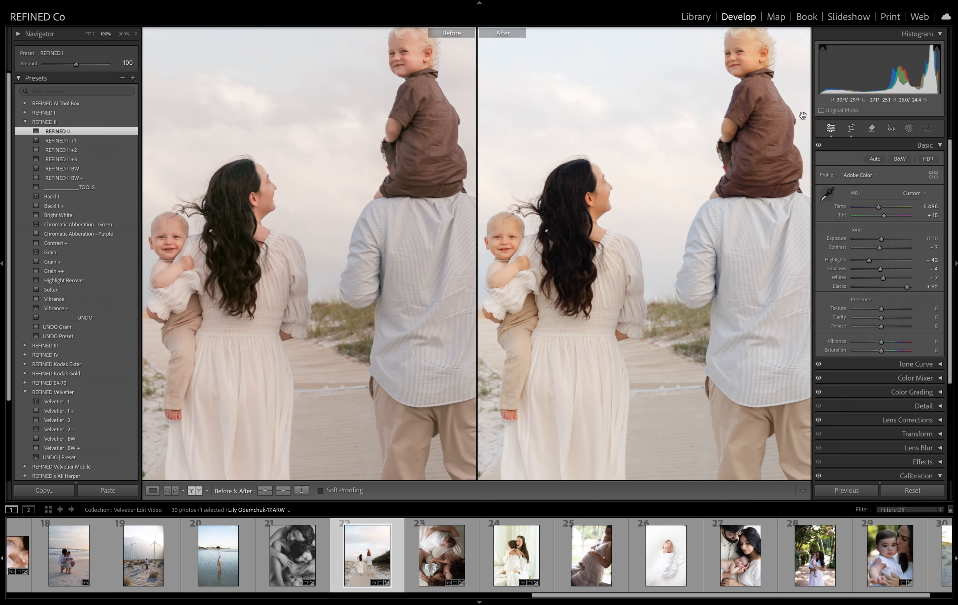
click(743, 160)
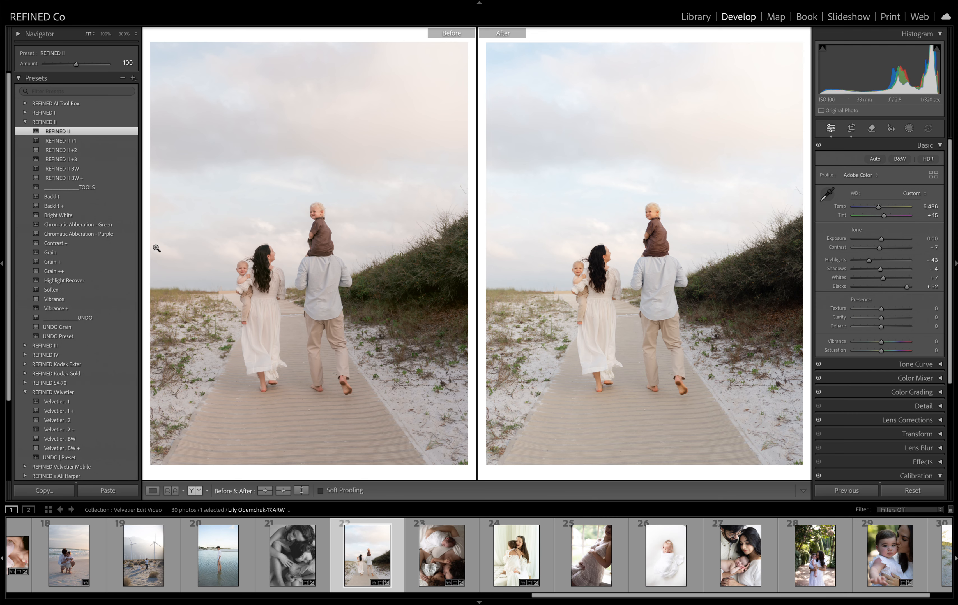
Try the Velvetier . 2 preset on the photo and reapply REFINED II
scroll(81, 362, down, 5)
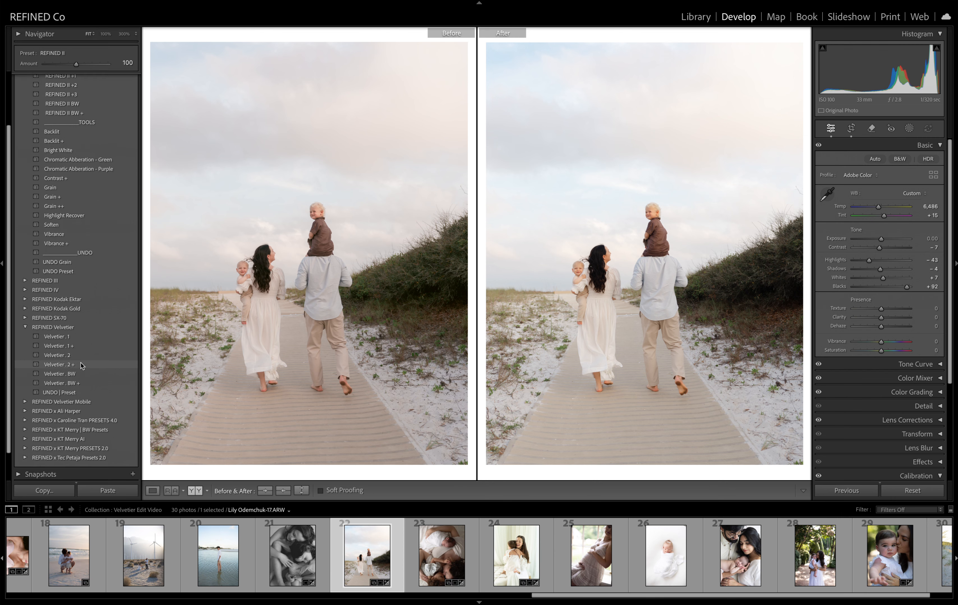
click(69, 358)
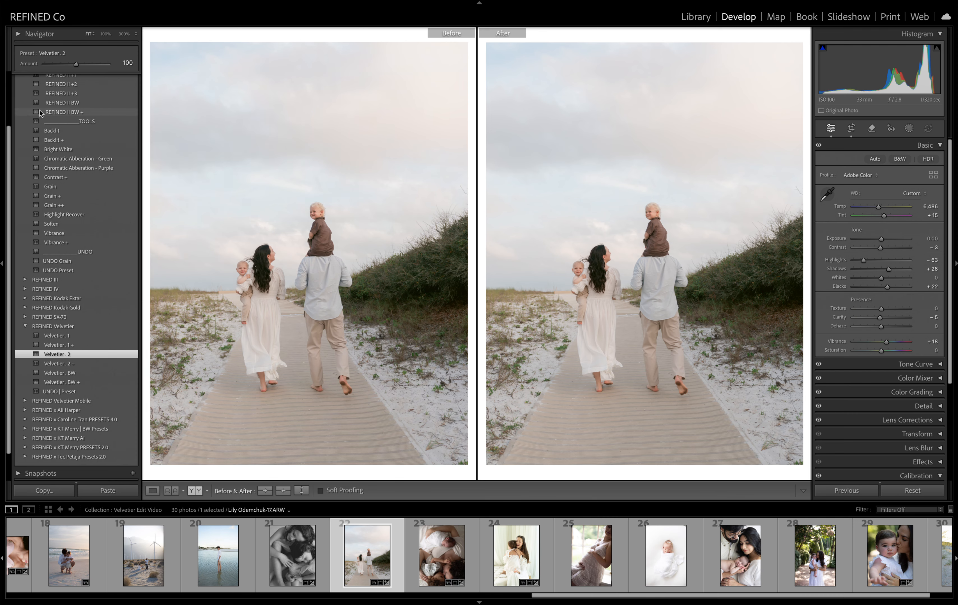
scroll(58, 139, up, 2)
click(67, 96)
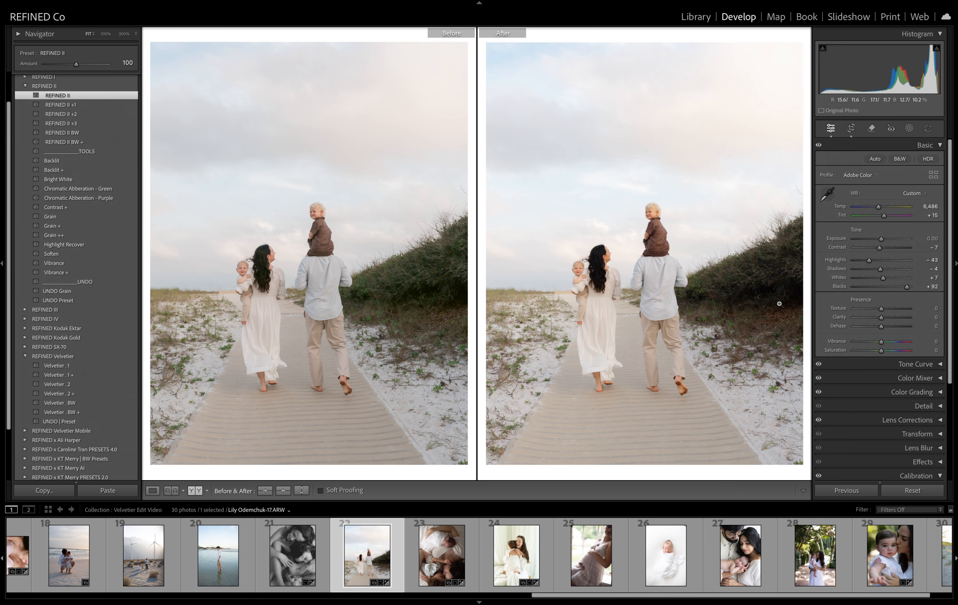
Compare the Before and After versions up close on the boardwalk, clothing, skin, hair and dune greenery
click(676, 394)
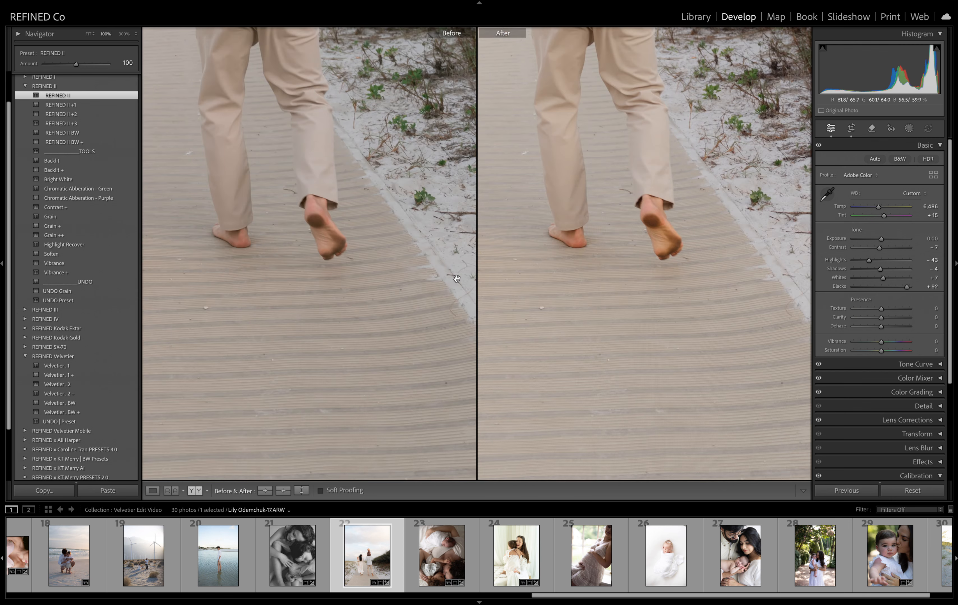
drag(609, 316, 676, 328)
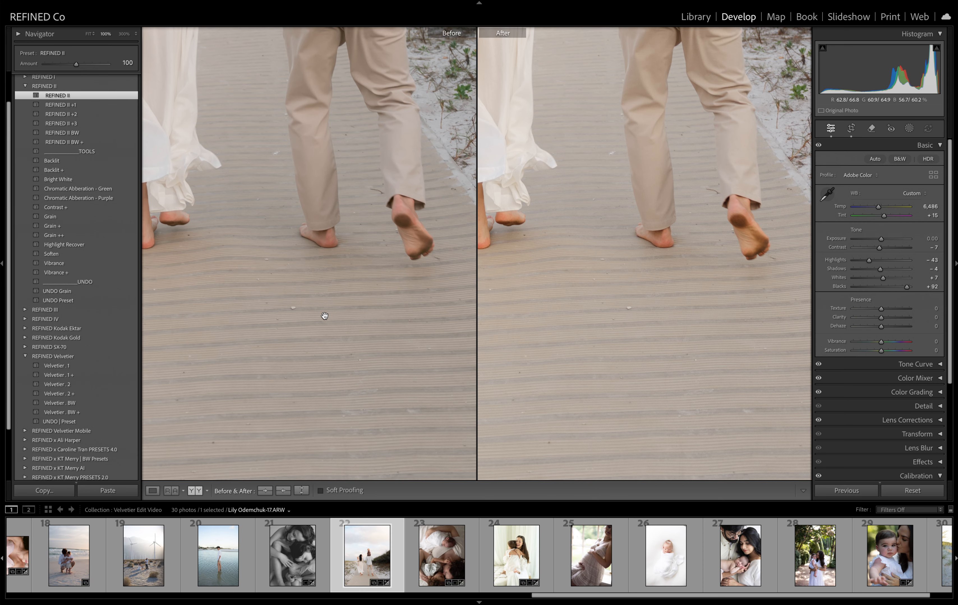
drag(365, 147, 357, 312)
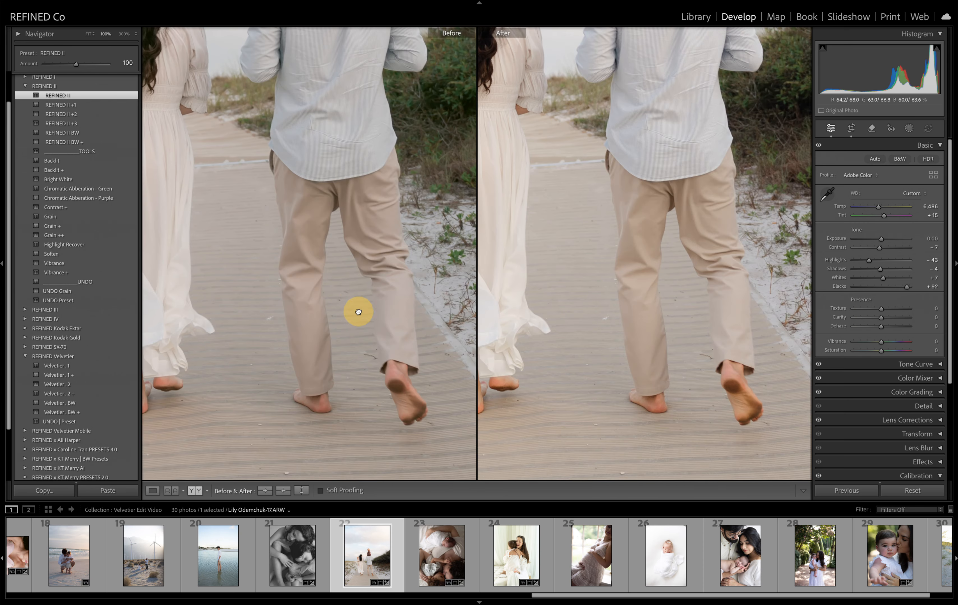
drag(341, 226, 376, 324)
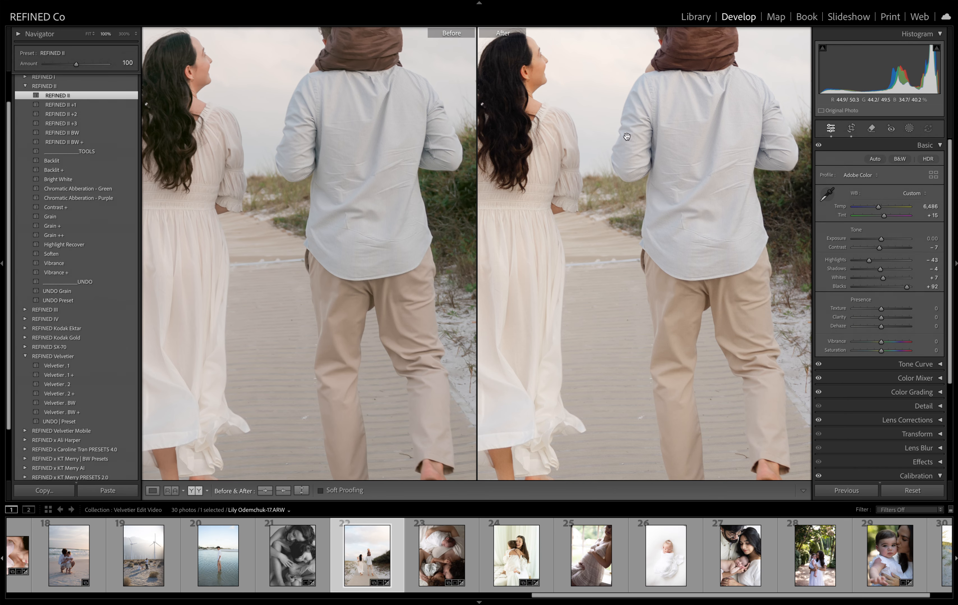
drag(626, 137, 615, 206)
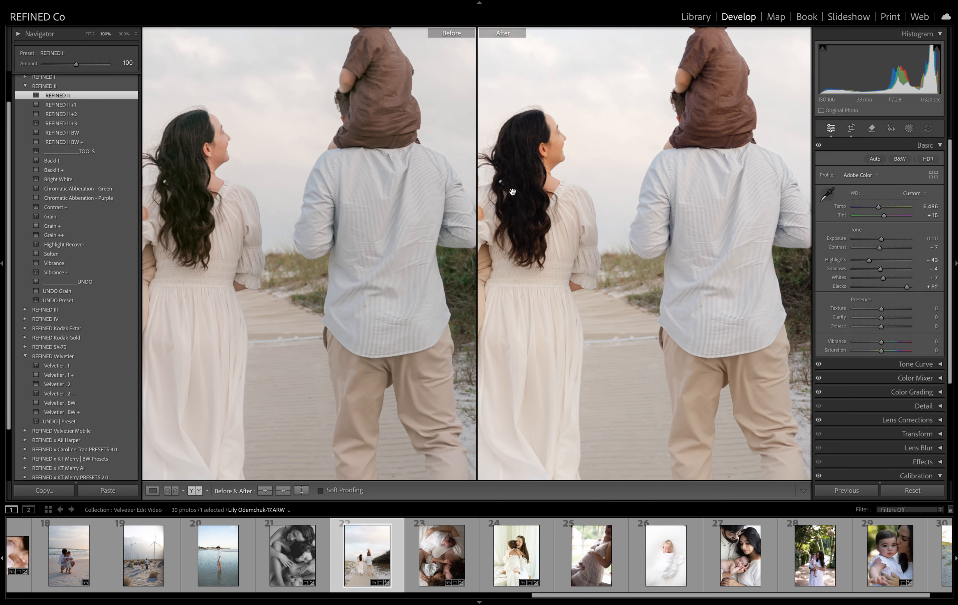
drag(568, 165, 611, 257)
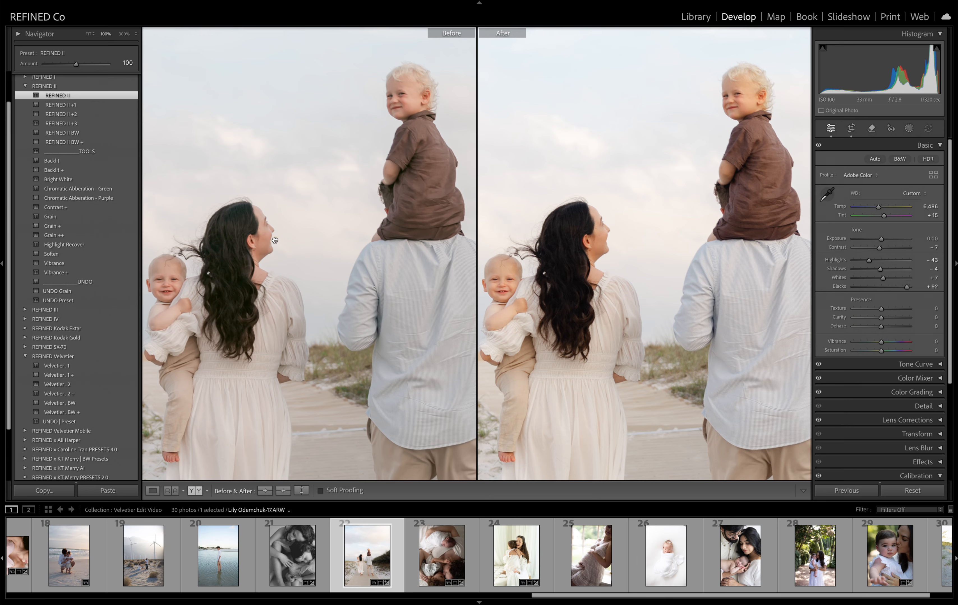
drag(276, 238, 320, 235)
click(321, 236)
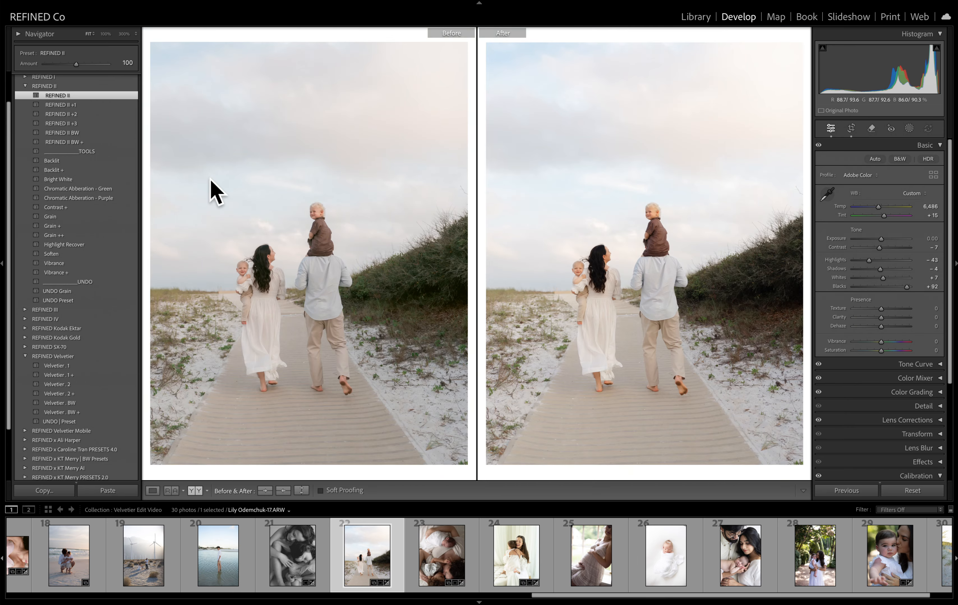
click(449, 304)
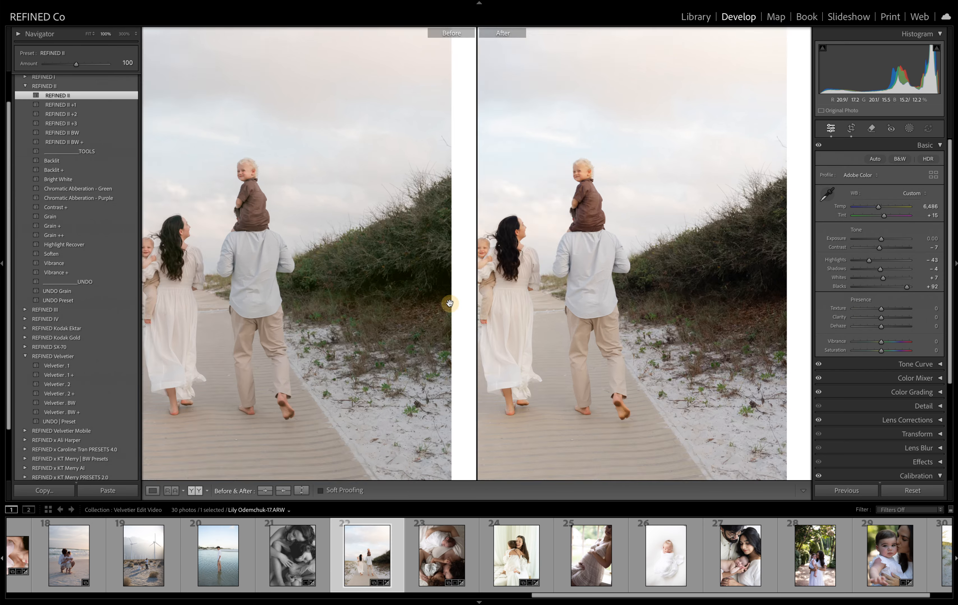
drag(244, 186, 323, 207)
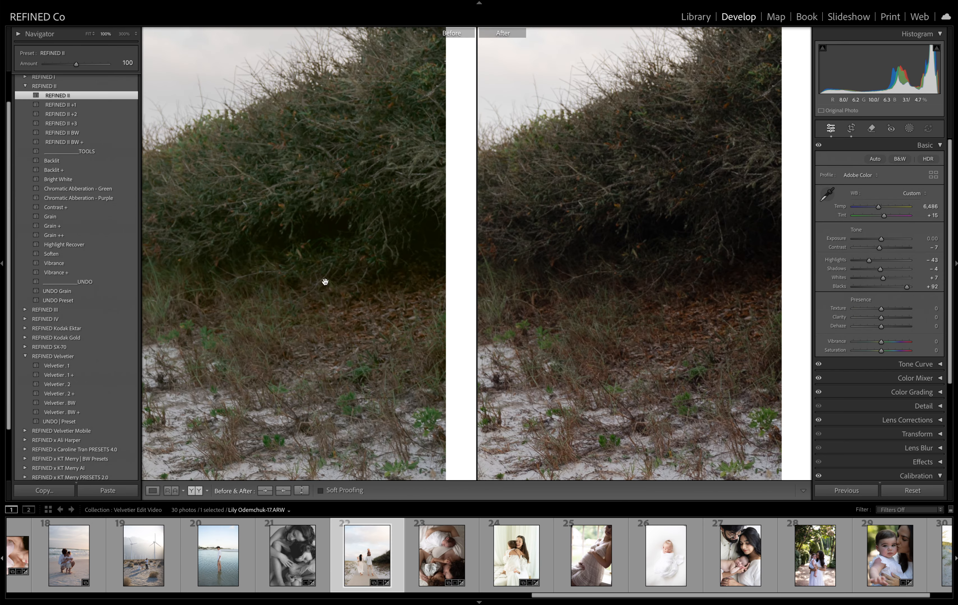
click(319, 292)
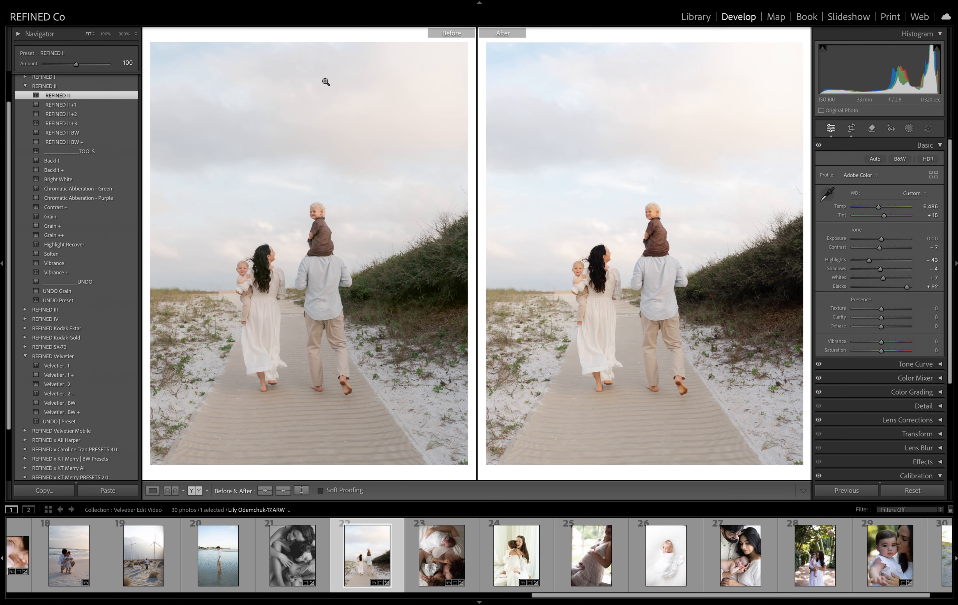
Apply the Velvetier . 1 preset again and copy its settings to the Before view
scroll(117, 210, down, 1)
scroll(128, 168, up, 1)
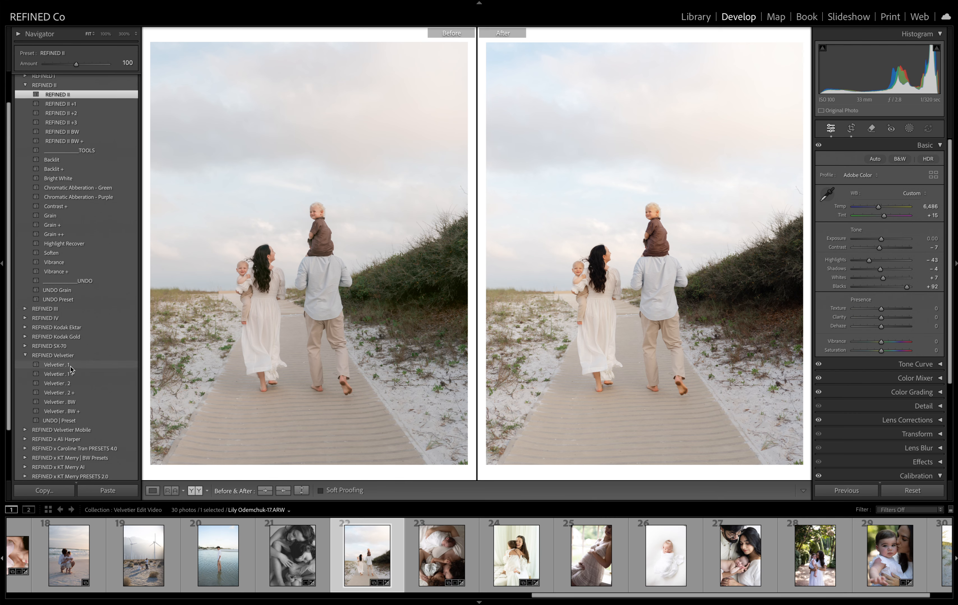
click(60, 364)
click(280, 492)
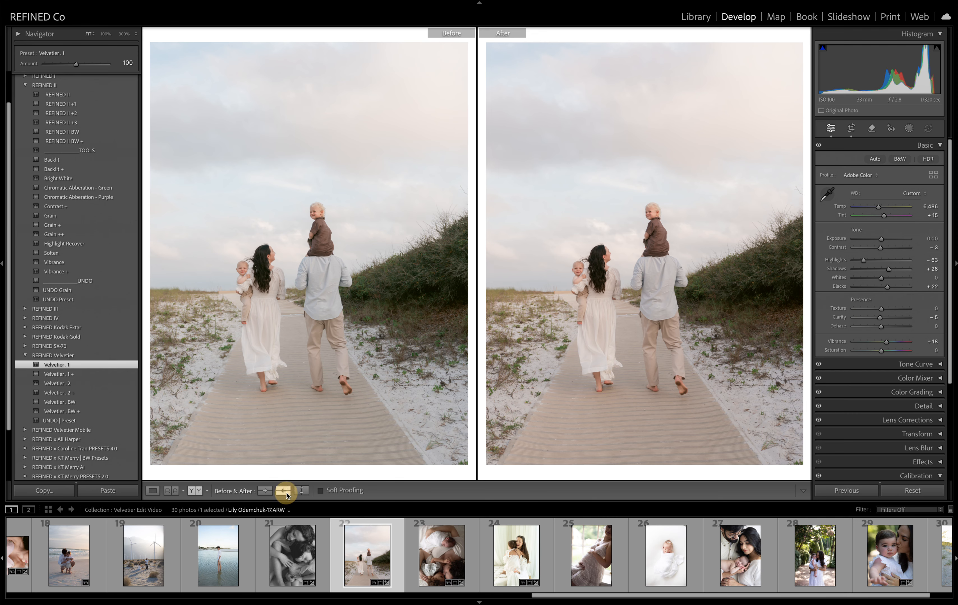
Clear the current preset with UNDO Preset and apply REFINED IV . 1 to the After version
click(70, 301)
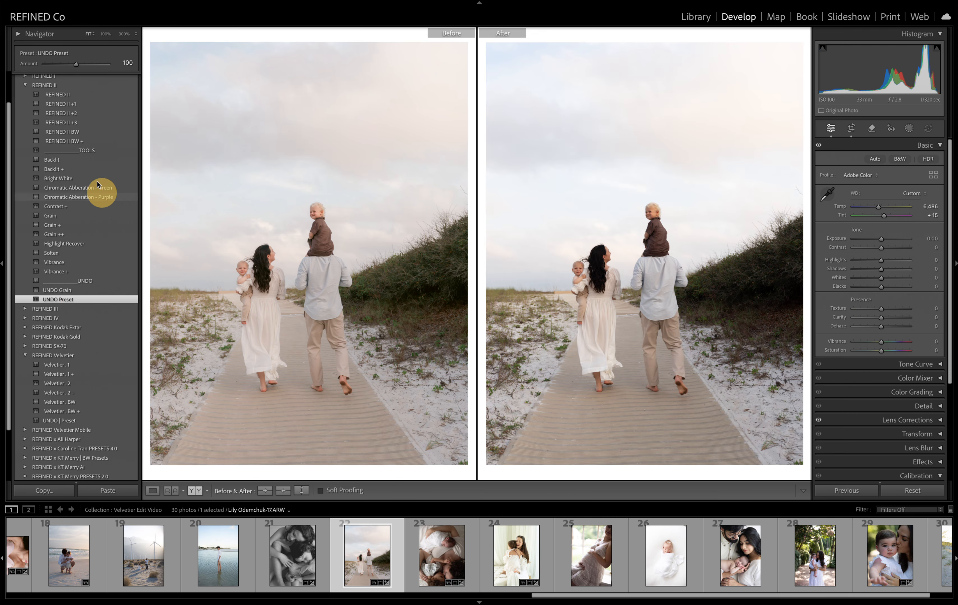
click(25, 319)
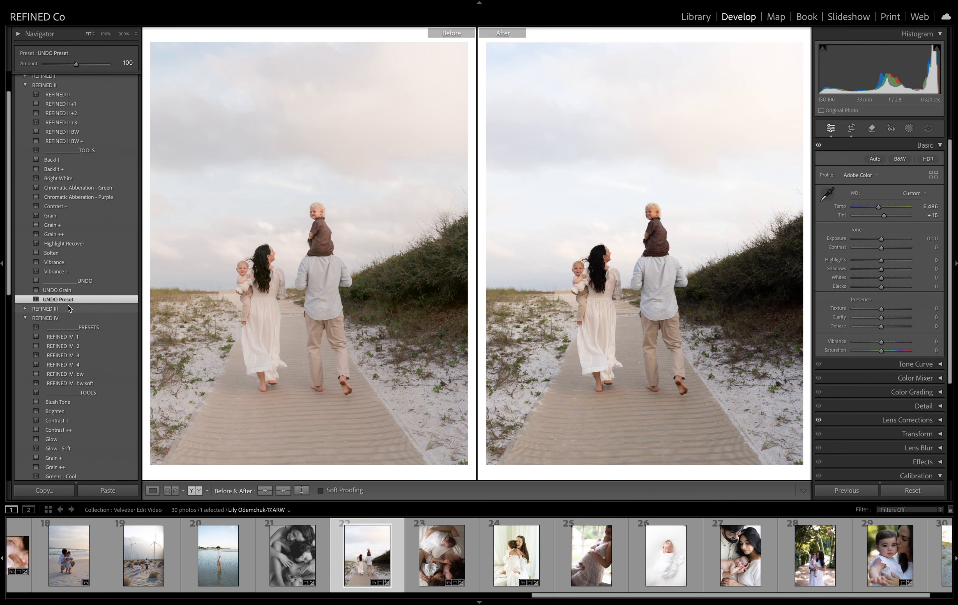
scroll(99, 283, down, 3)
click(69, 271)
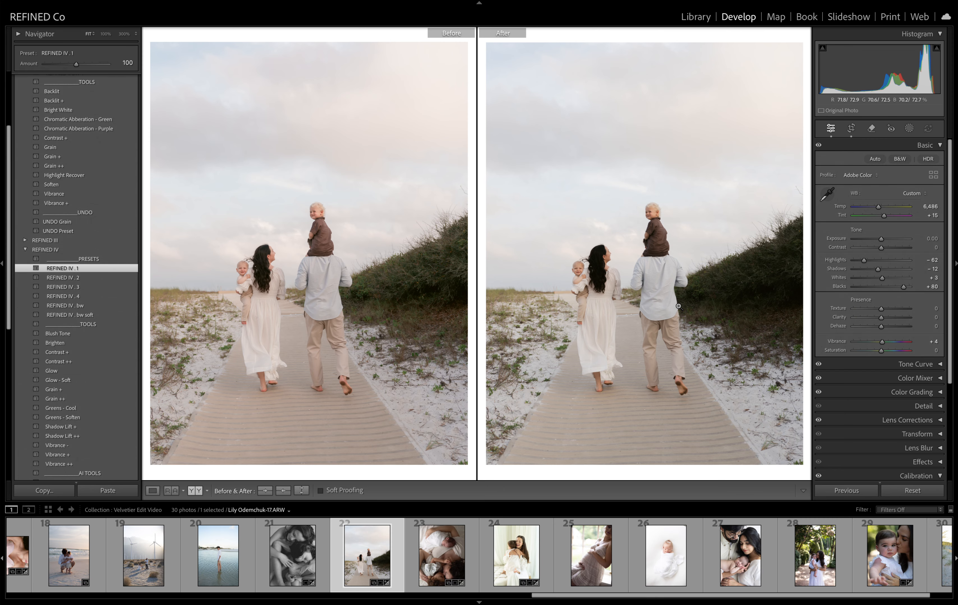
Examine REFINED IV . 1 against Velvetier . 1 up close on the shirt, dress, dune plants, hair and children's skin
click(329, 310)
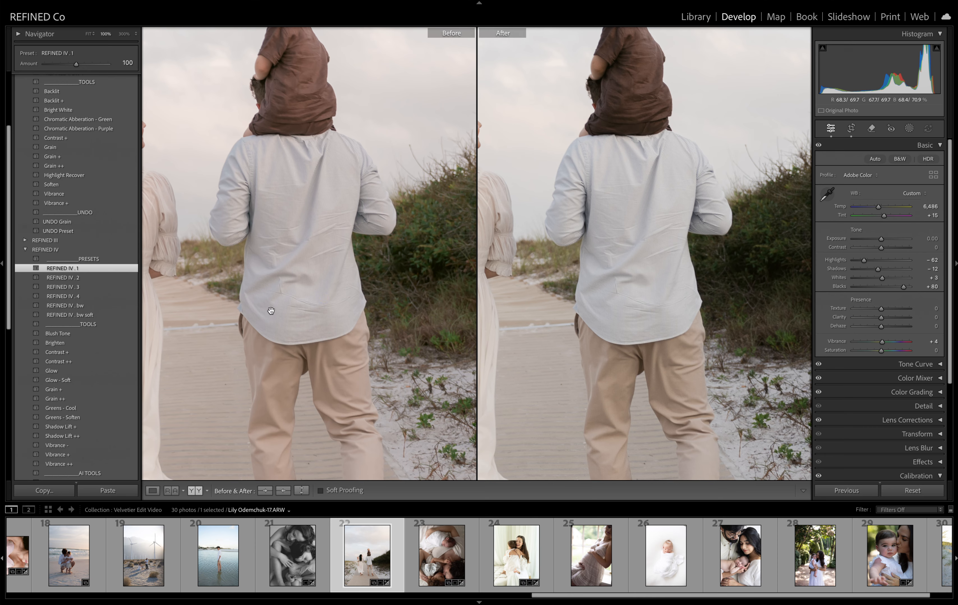
drag(312, 276, 342, 295)
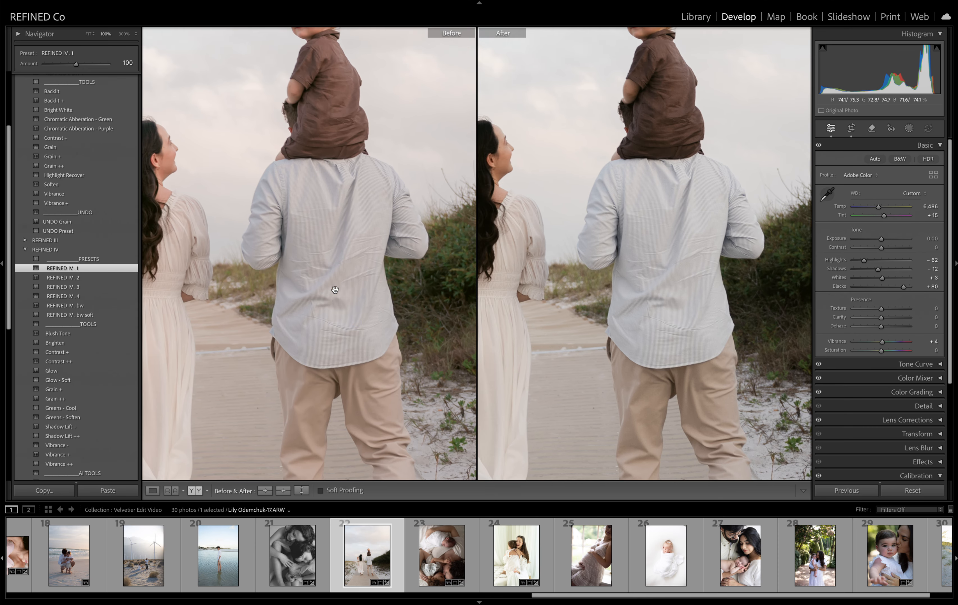
drag(270, 272, 322, 272)
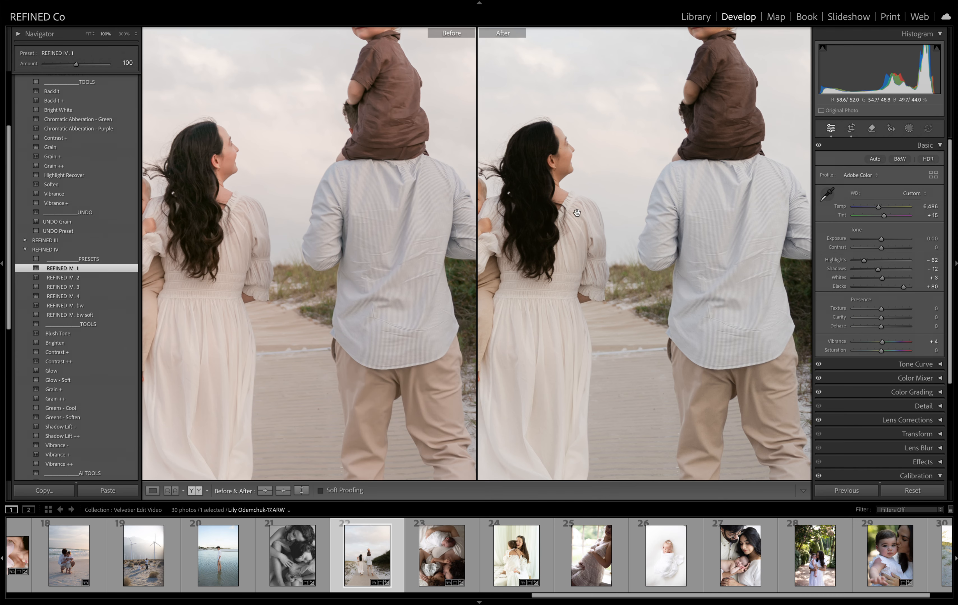
click(633, 258)
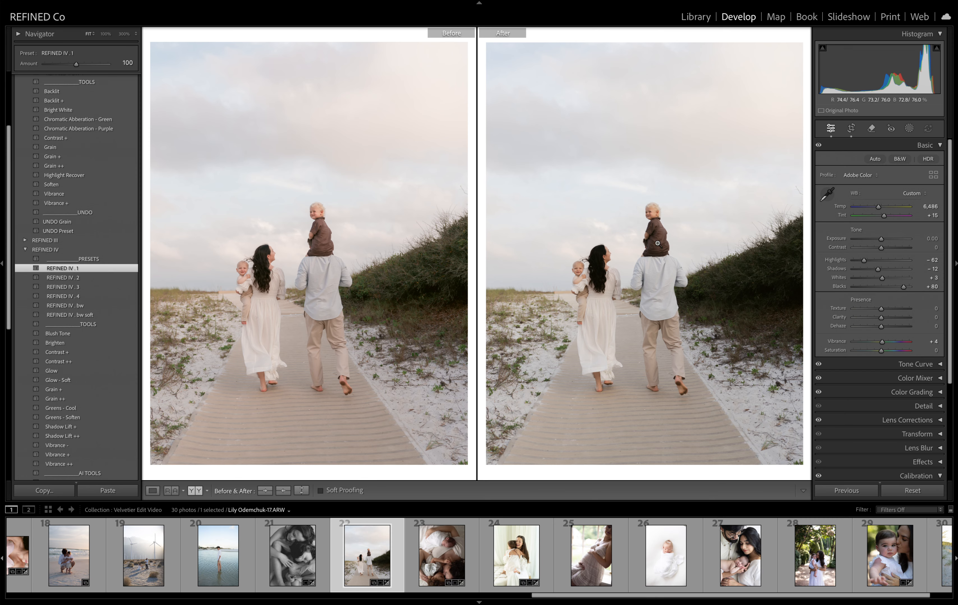
click(606, 337)
drag(533, 320, 716, 327)
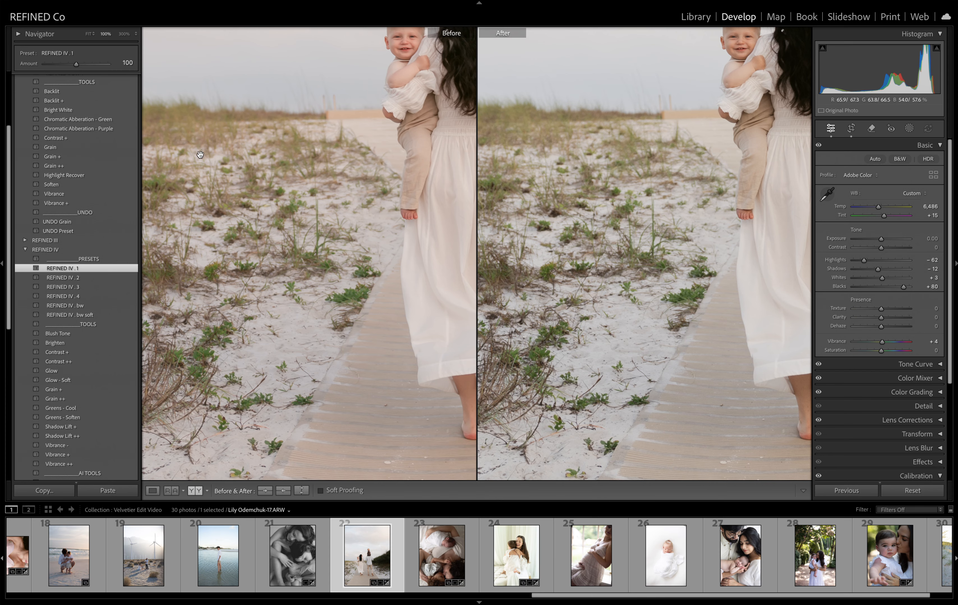
drag(665, 151, 593, 280)
drag(680, 197, 609, 190)
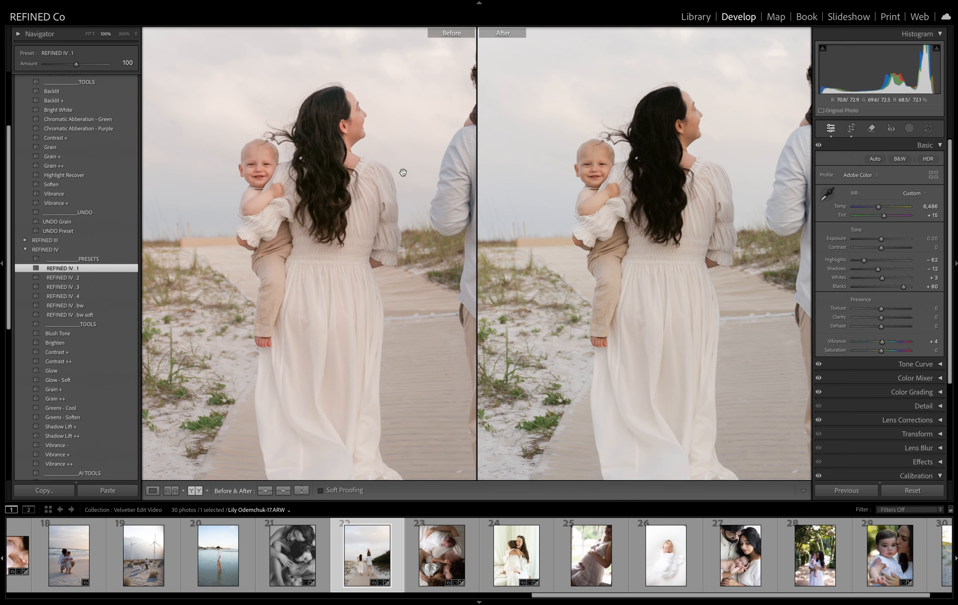
drag(402, 174, 233, 216)
drag(607, 113, 559, 209)
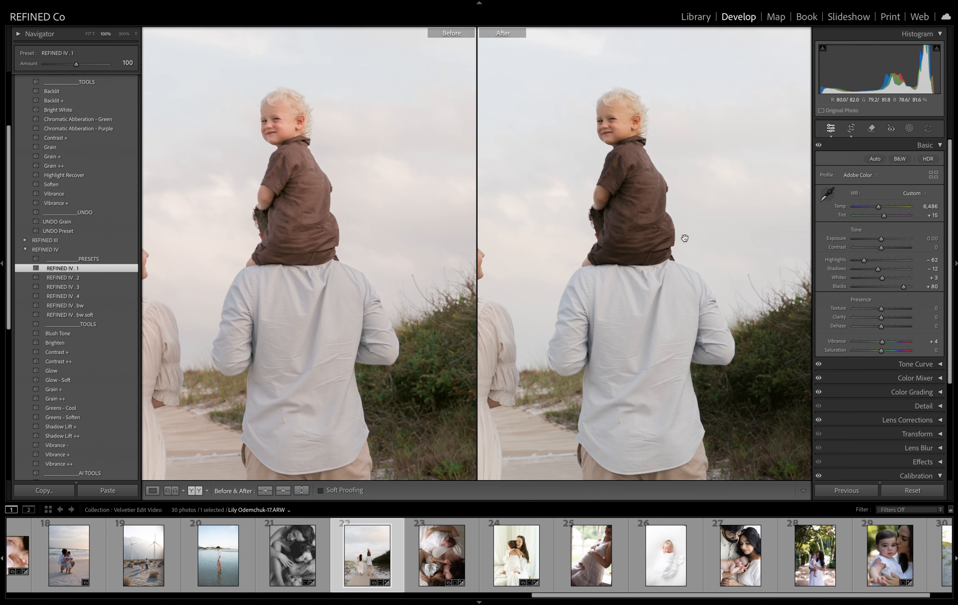
Clear REFINED IV . 1 with UNDO | Preset and apply Fuji 400H 1 from REFINED x KT Merry PRESETS 2.0 to the After version
click(695, 241)
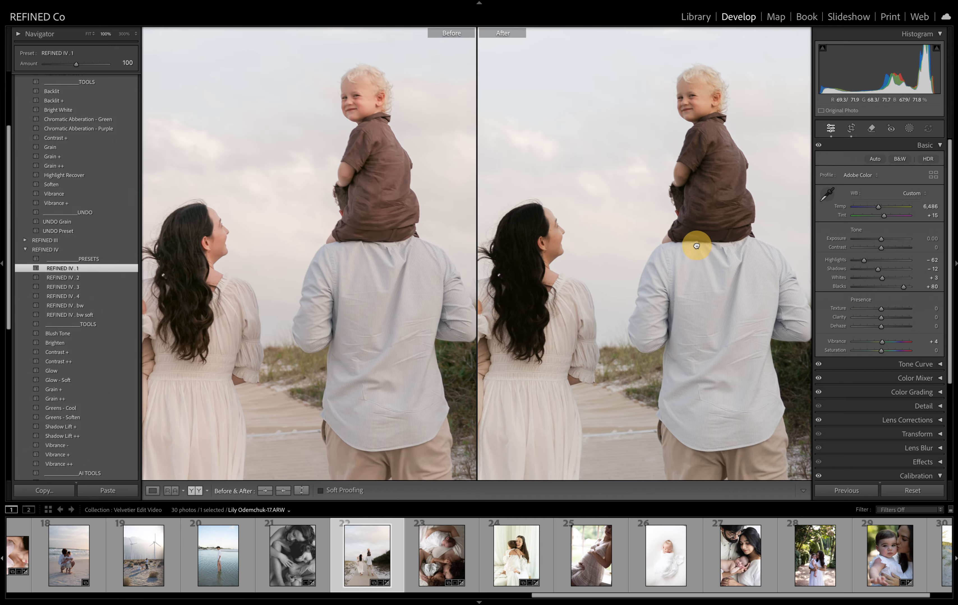
scroll(86, 312, down, 10)
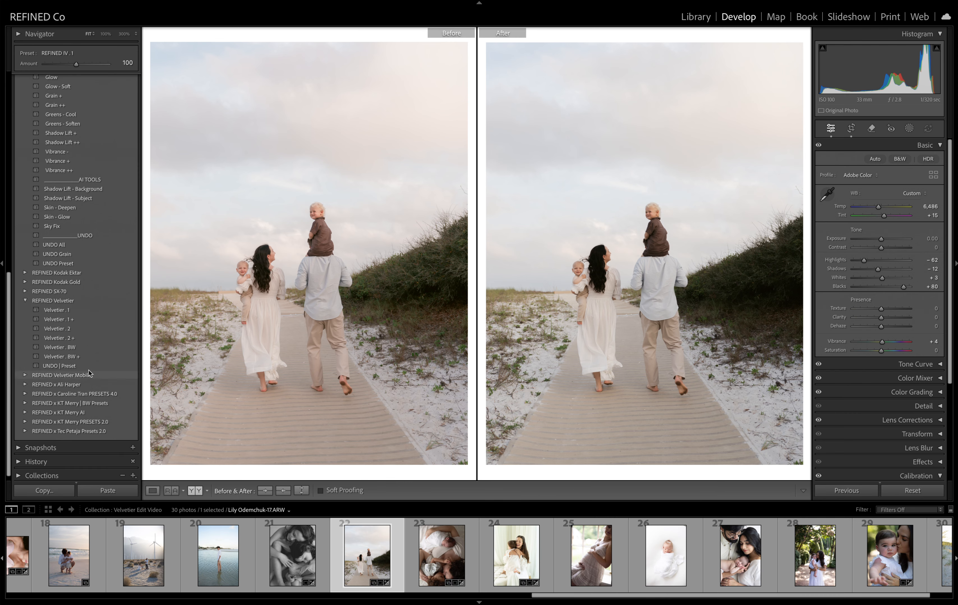
click(24, 422)
scroll(56, 321, down, 5)
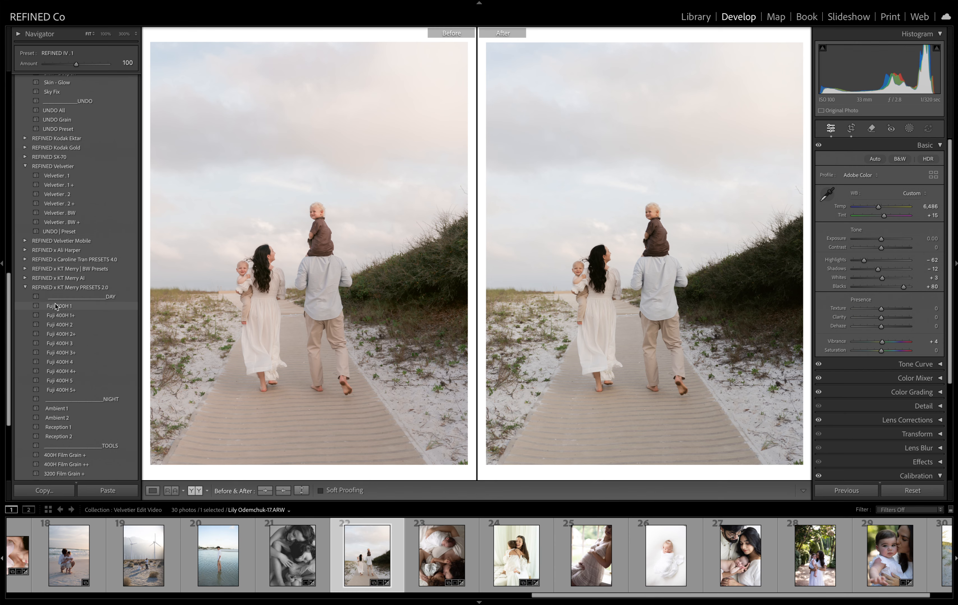
click(59, 231)
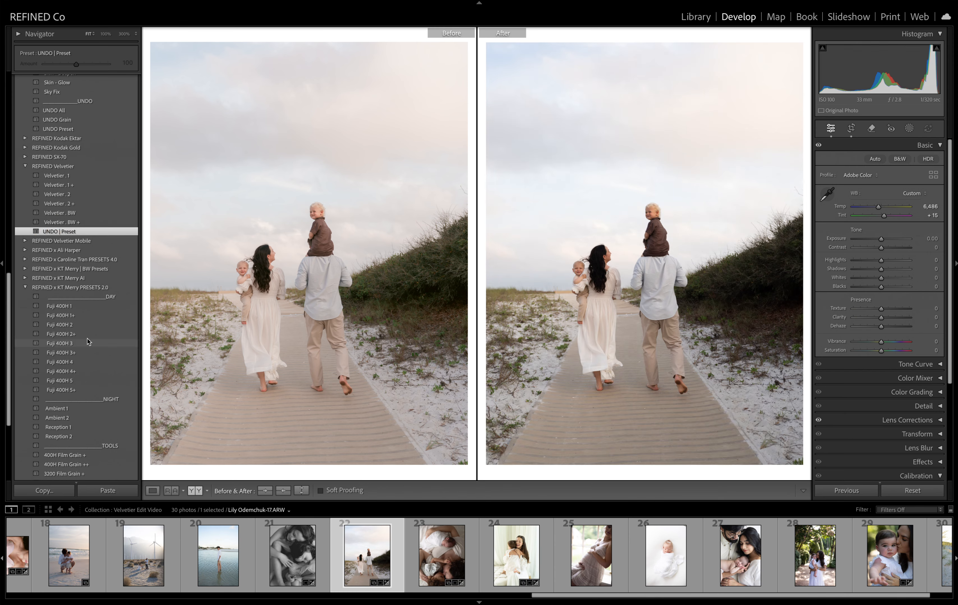
click(67, 306)
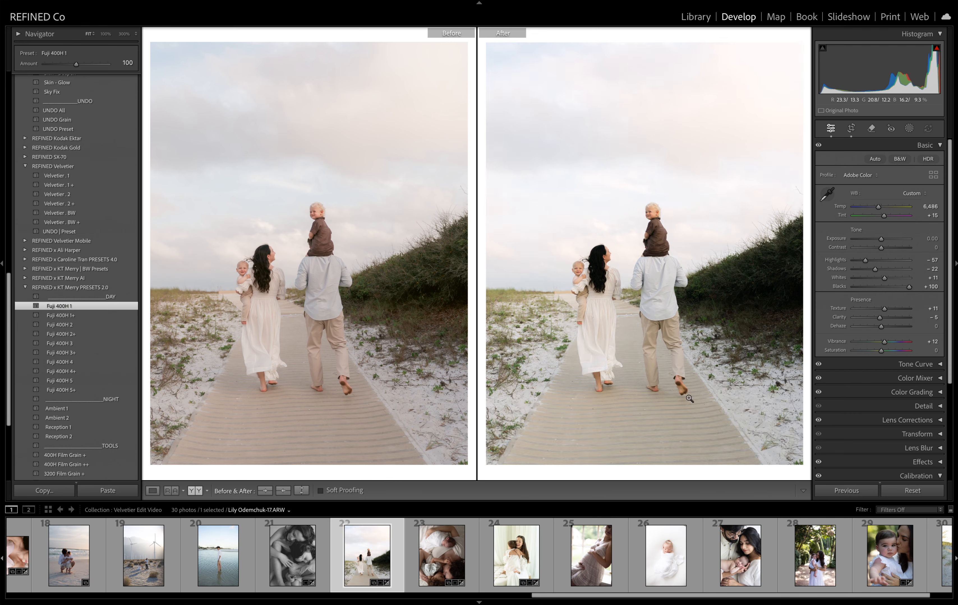
Examine Fuji 400H 1 against the Before version up close on the walking family
click(697, 274)
drag(568, 261, 726, 312)
click(649, 143)
On the next photo, the mother with two children, apply Velvetier . 1 with Exposure +0.85 and copy those settings to the Before view
key(Right)
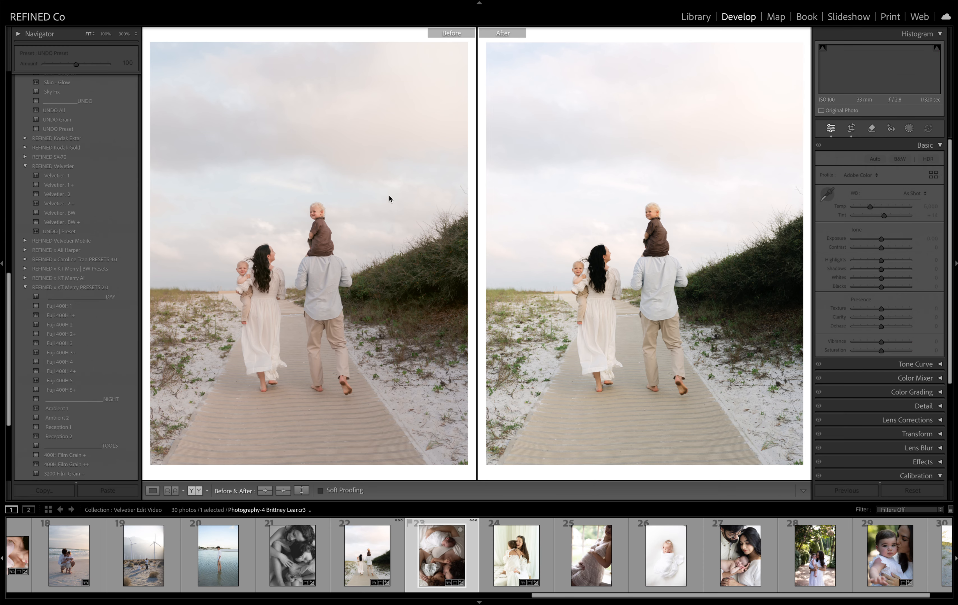
scroll(70, 222, up, 5)
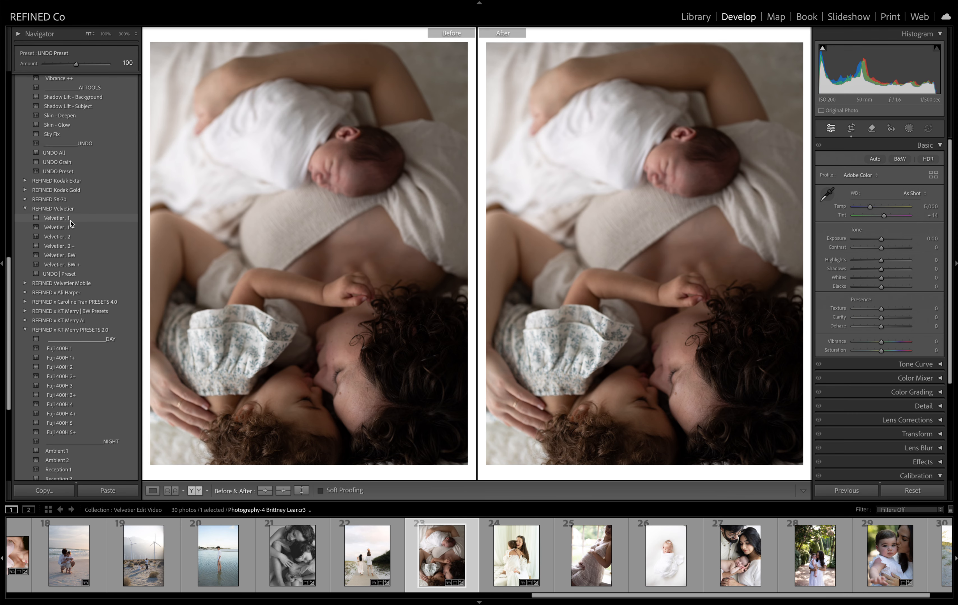
click(54, 302)
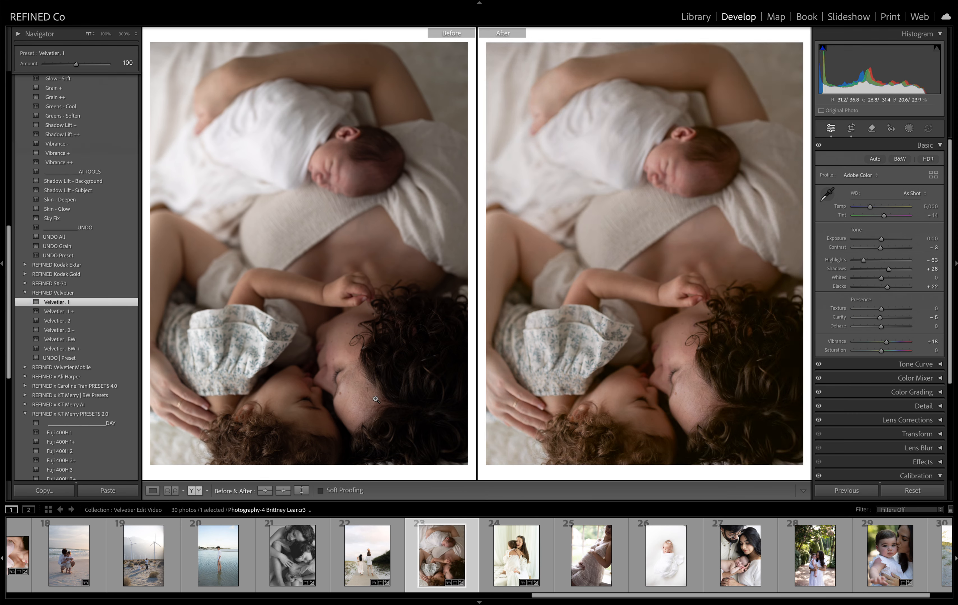
drag(881, 239, 885, 239)
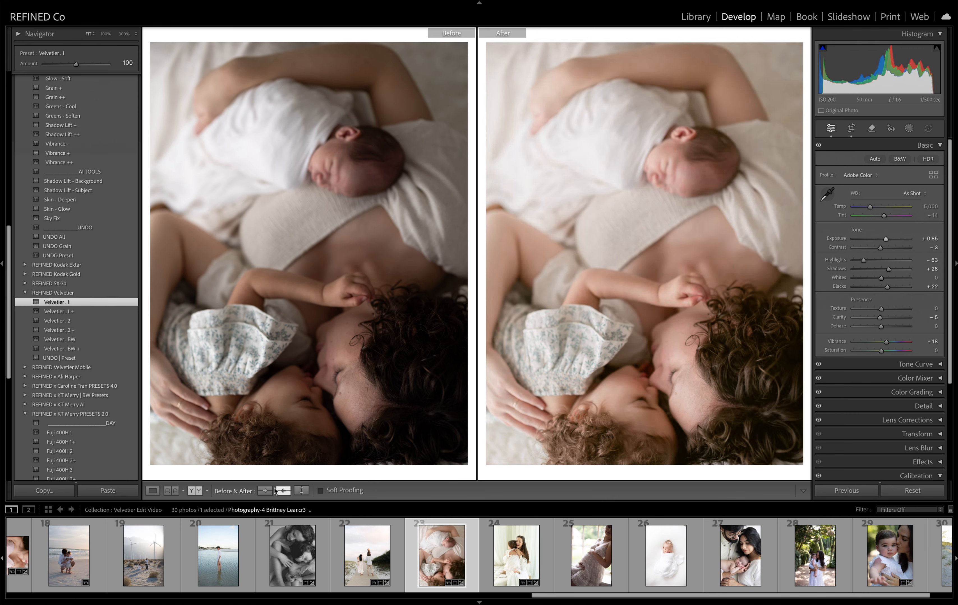
click(283, 490)
Clear Velvetier . 1 with UNDO Preset and apply REFINED II to the After version
click(58, 255)
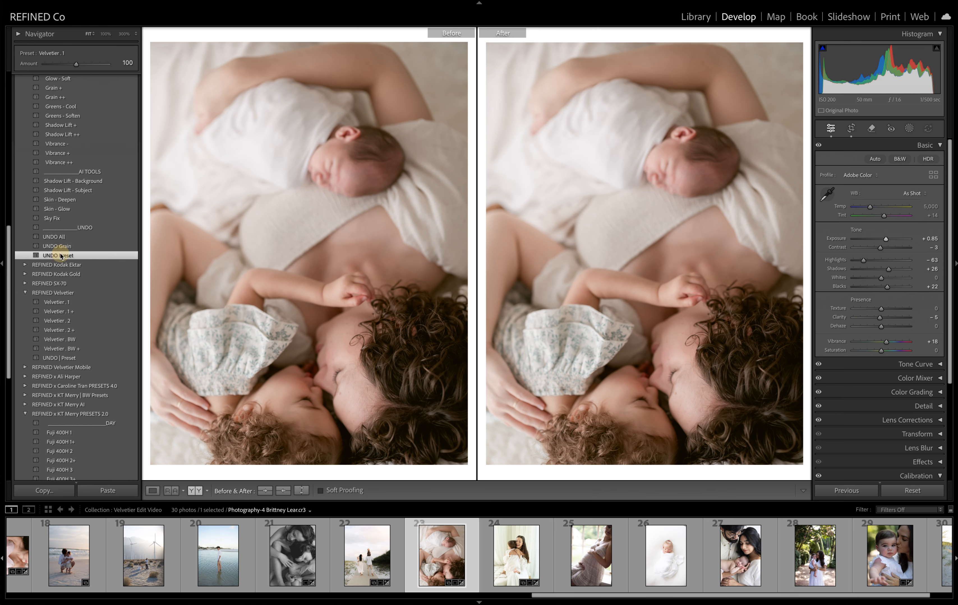
scroll(76, 181, up, 8)
scroll(78, 121, up, 10)
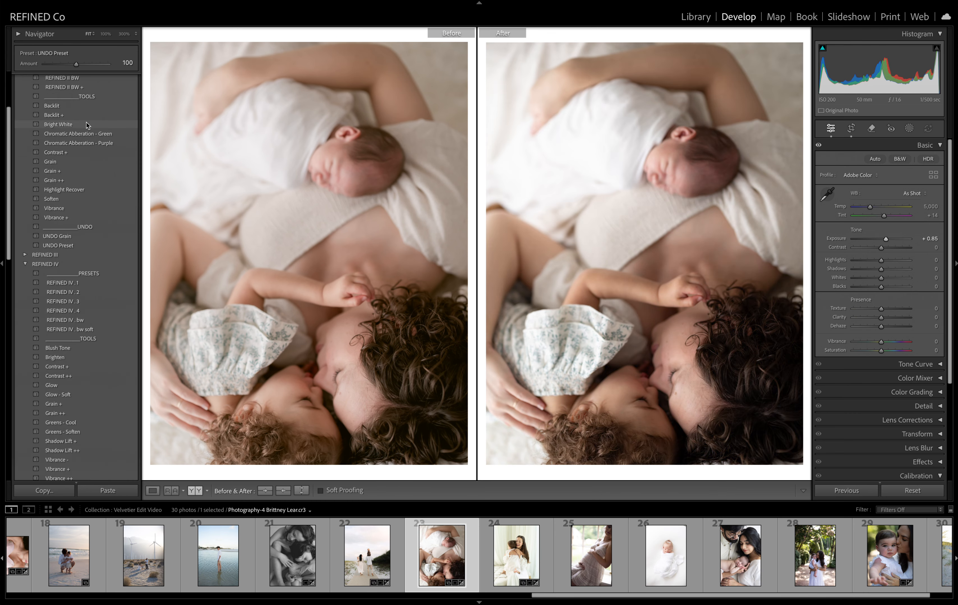
click(79, 131)
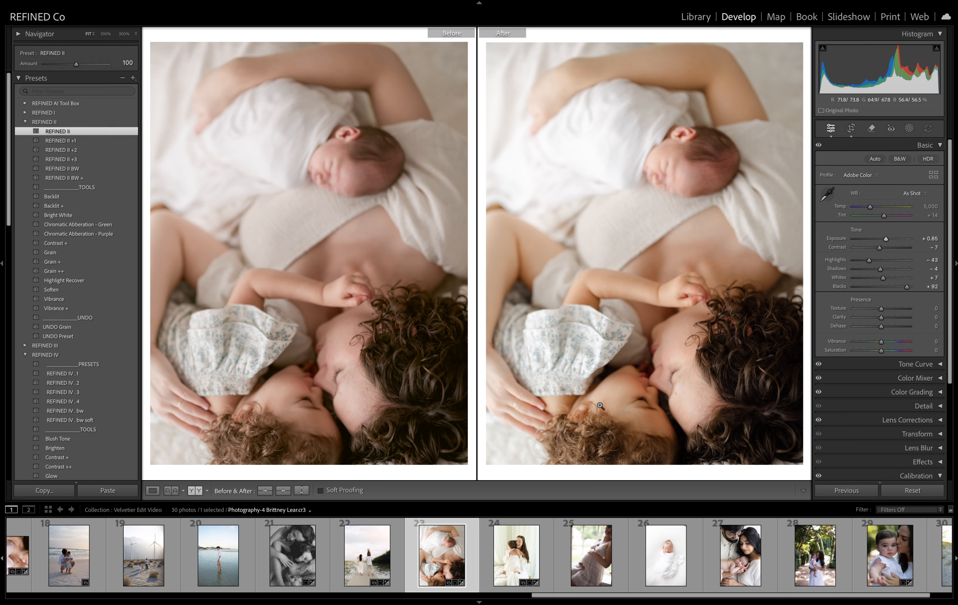
Clear REFINED II with UNDO Preset and apply Velvetier . 2 to the After version
click(64, 337)
scroll(67, 377, down, 3)
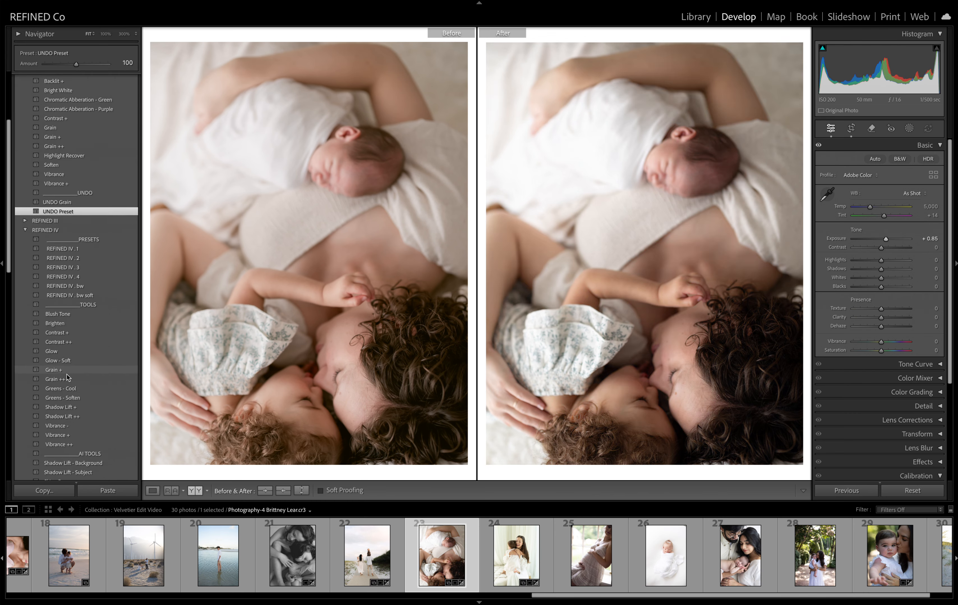
scroll(67, 378, down, 5)
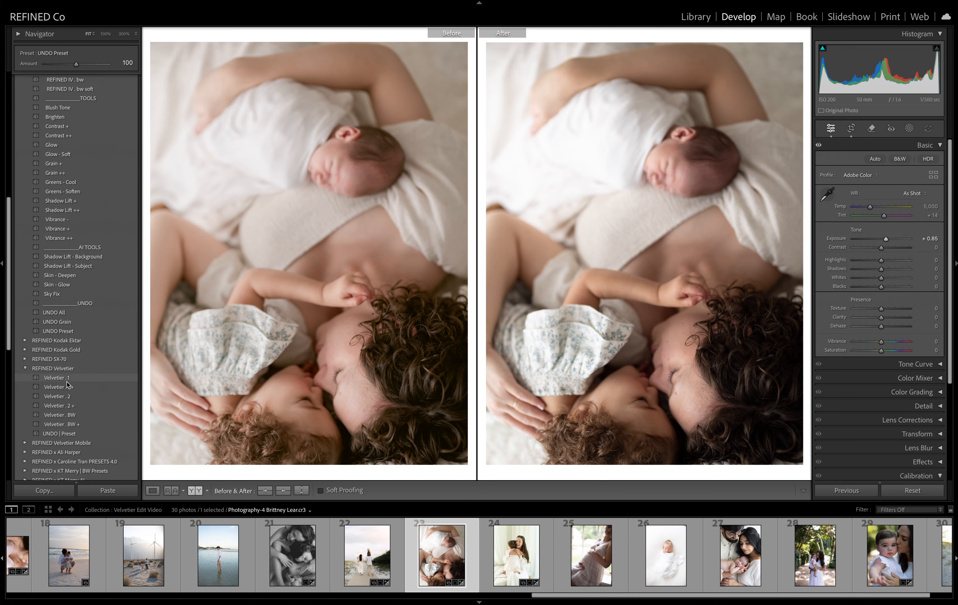
click(67, 398)
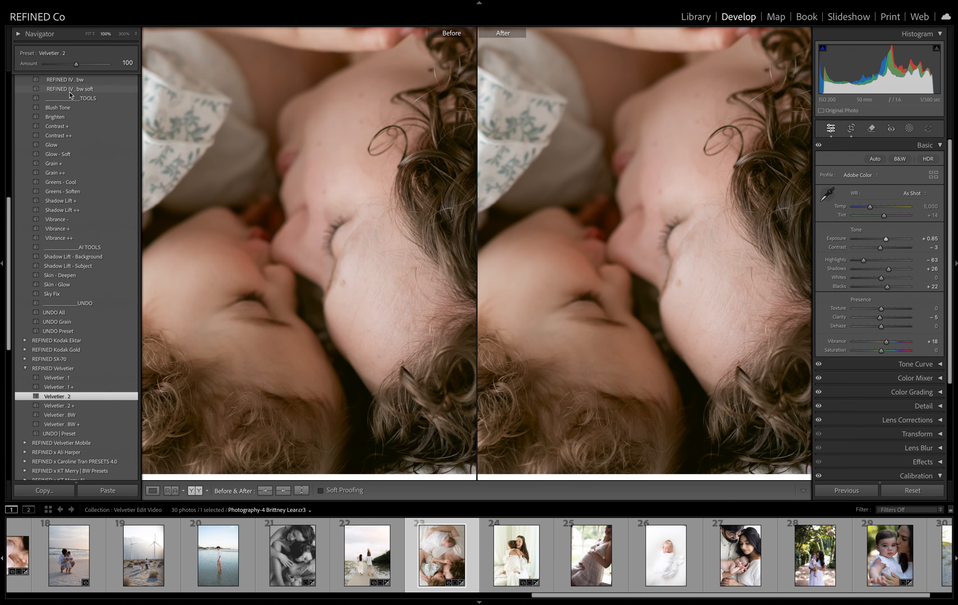
Apply REFINED II to the After version again and compare it with the Before version up close on the mother's and toddler's faces
scroll(73, 121, up, 5)
scroll(73, 121, up, 2)
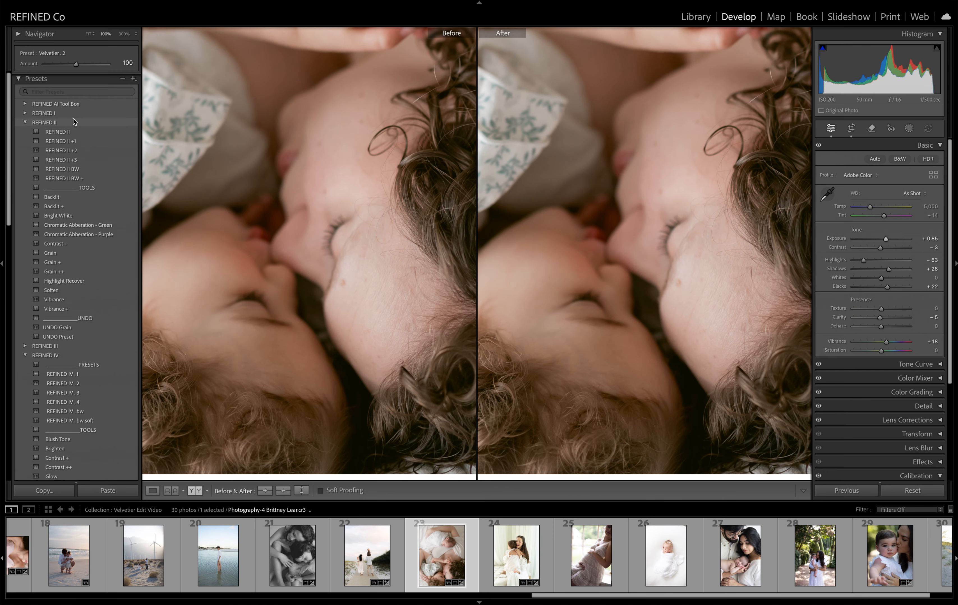
click(72, 131)
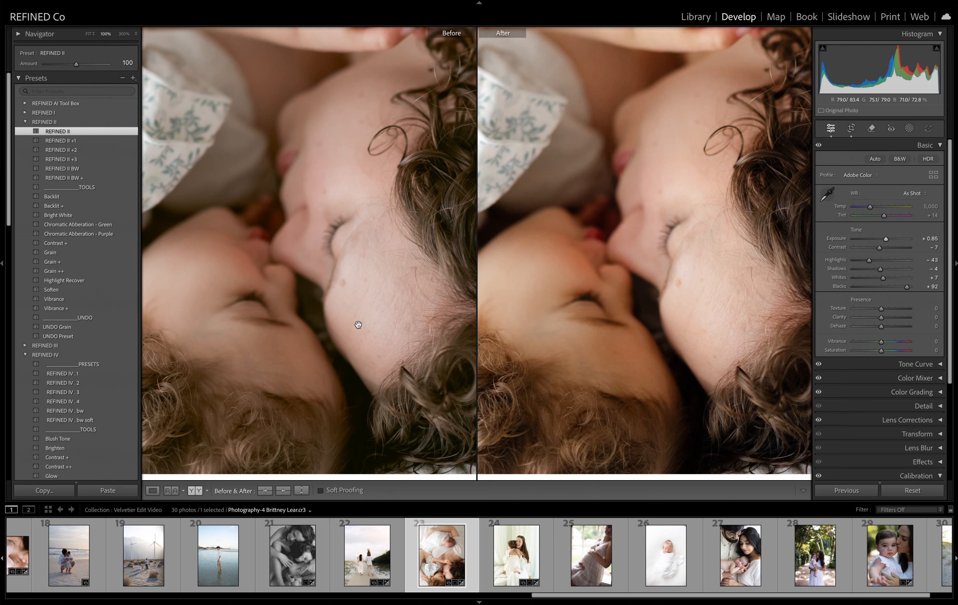
drag(286, 320, 326, 326)
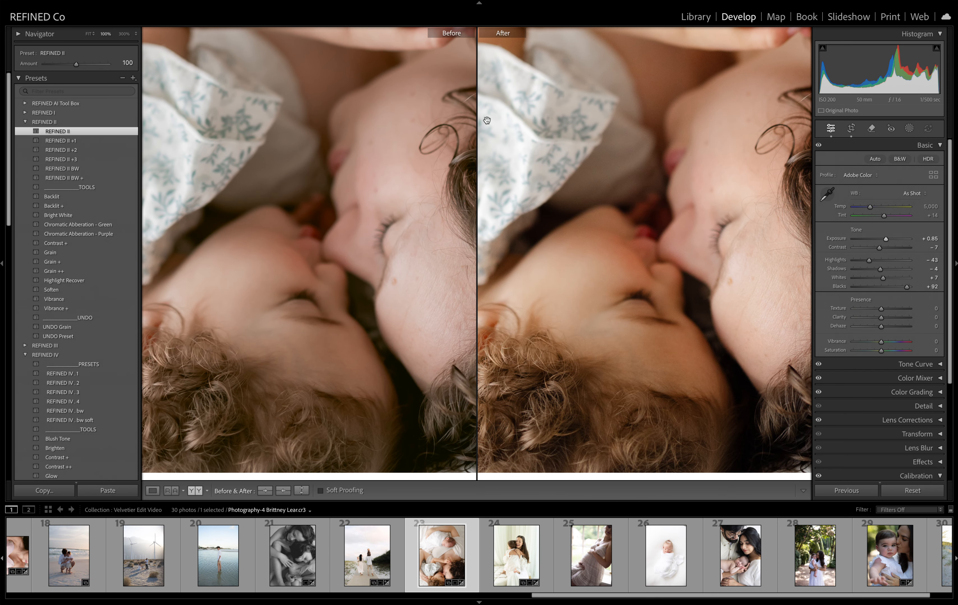
click(657, 267)
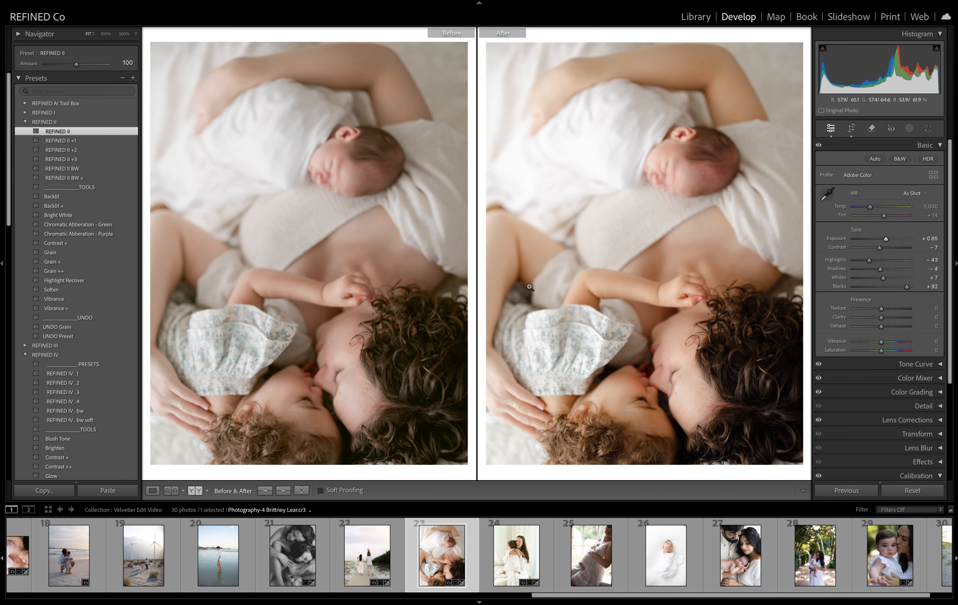
Replace REFINED II on the After version with the Velvetier . 1 preset
scroll(52, 384, down, 5)
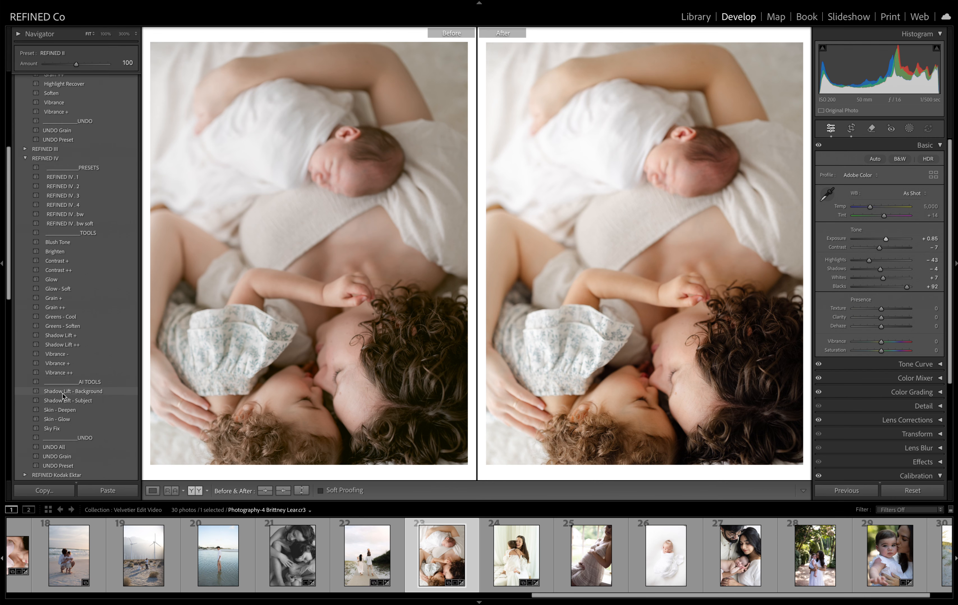
scroll(59, 422, down, 2)
click(56, 423)
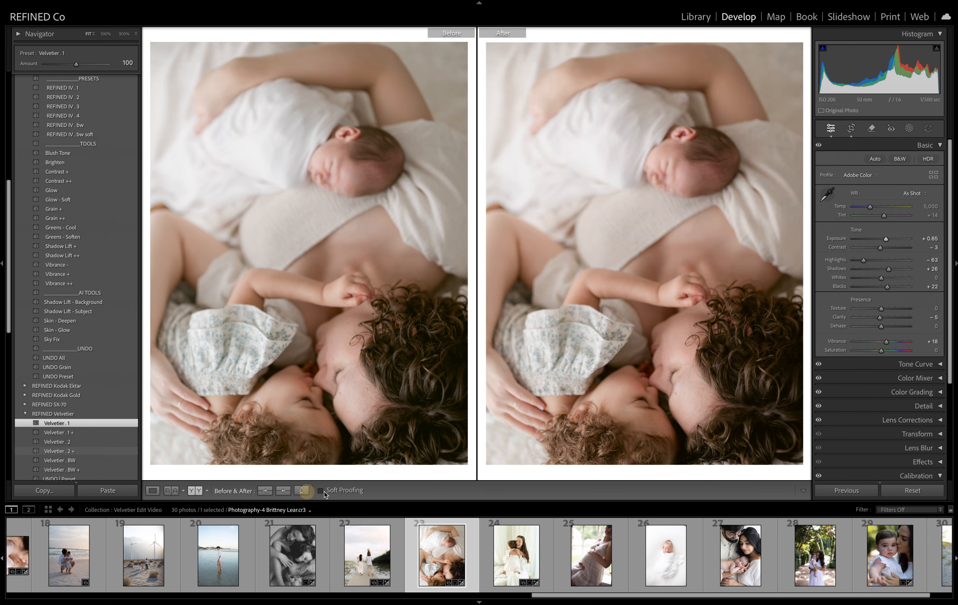
Clear Velvetier . 1 with UNDO Preset, apply REFINED IV . 1 with Exposure +1.15 and copy its settings to the Before view
scroll(59, 218, up, 4)
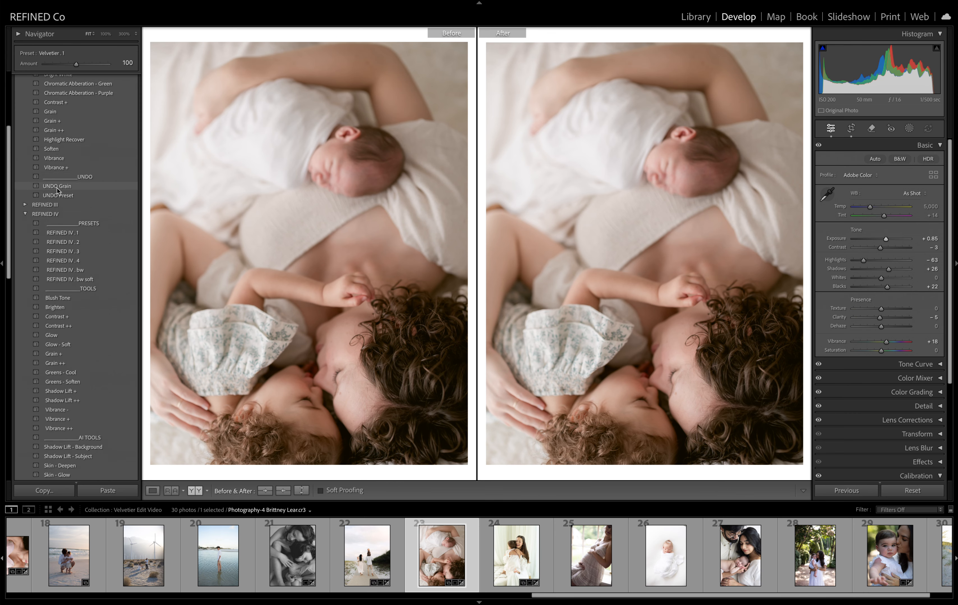
click(56, 207)
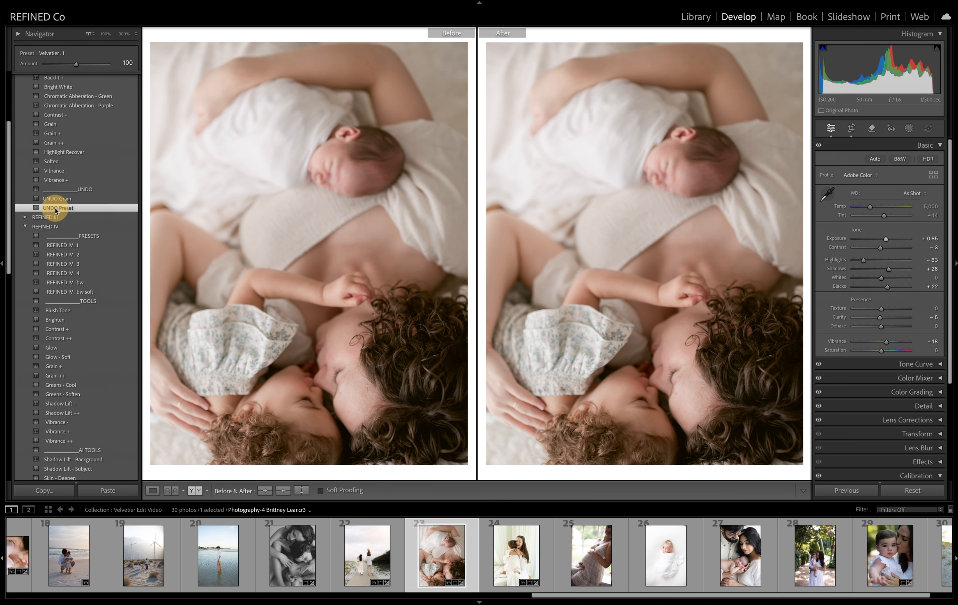
scroll(80, 186, down, 1)
click(76, 194)
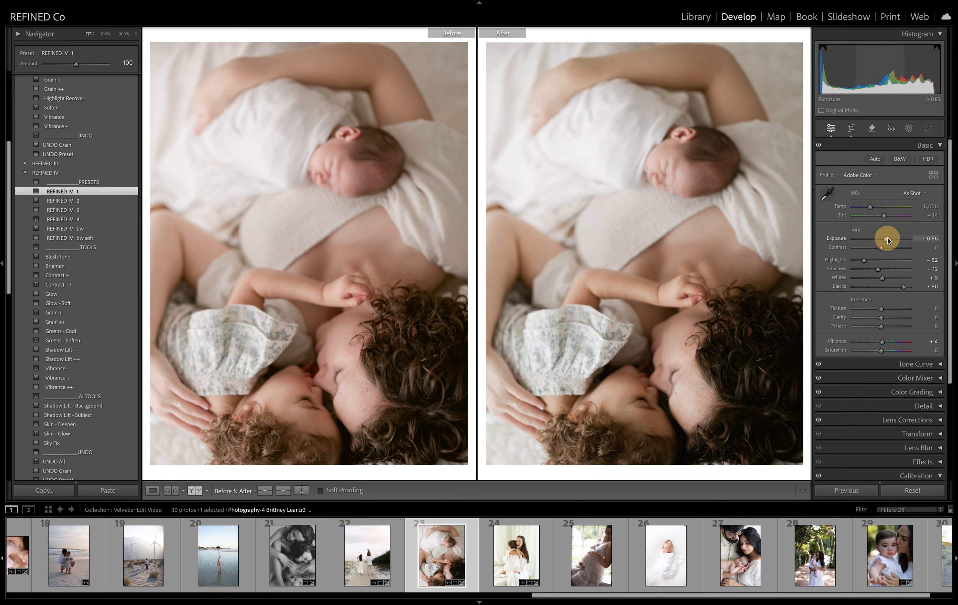
drag(887, 238, 888, 238)
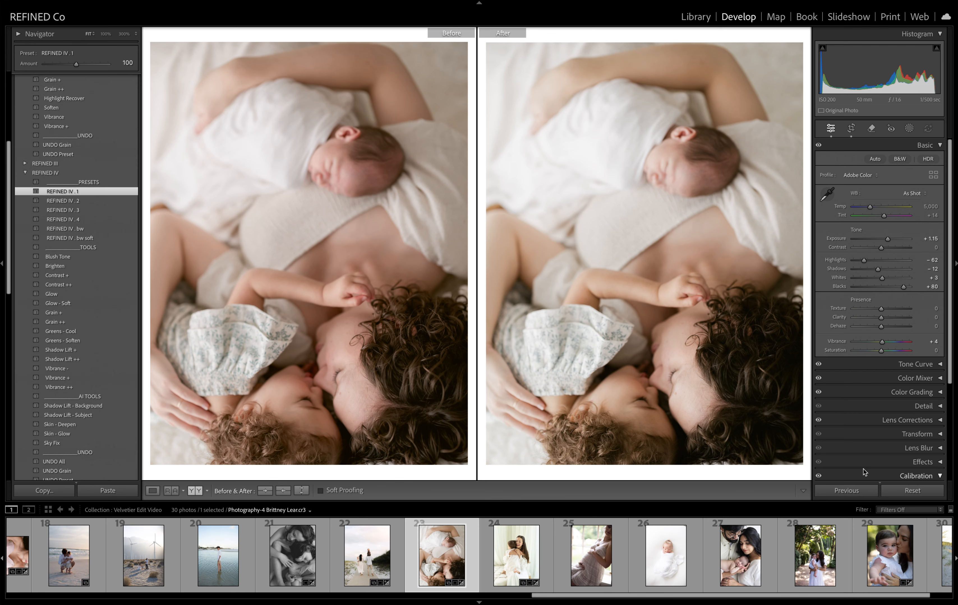
click(283, 490)
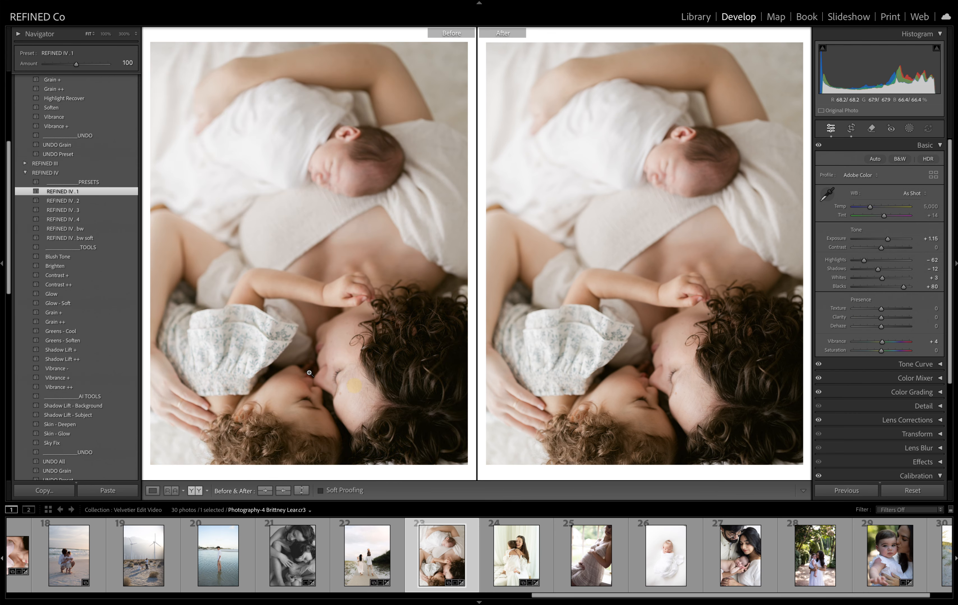
Clear REFINED IV . 1 with UNDO Preset and apply Velvetier . 2 to the After version with Exposure +0.95
scroll(66, 370, down, 5)
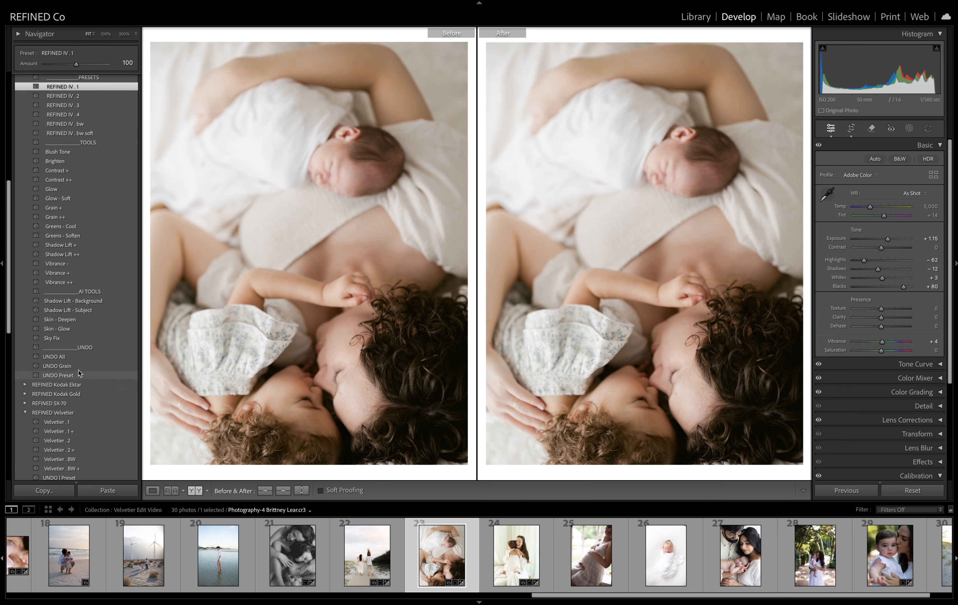
click(67, 371)
scroll(69, 374, down, 3)
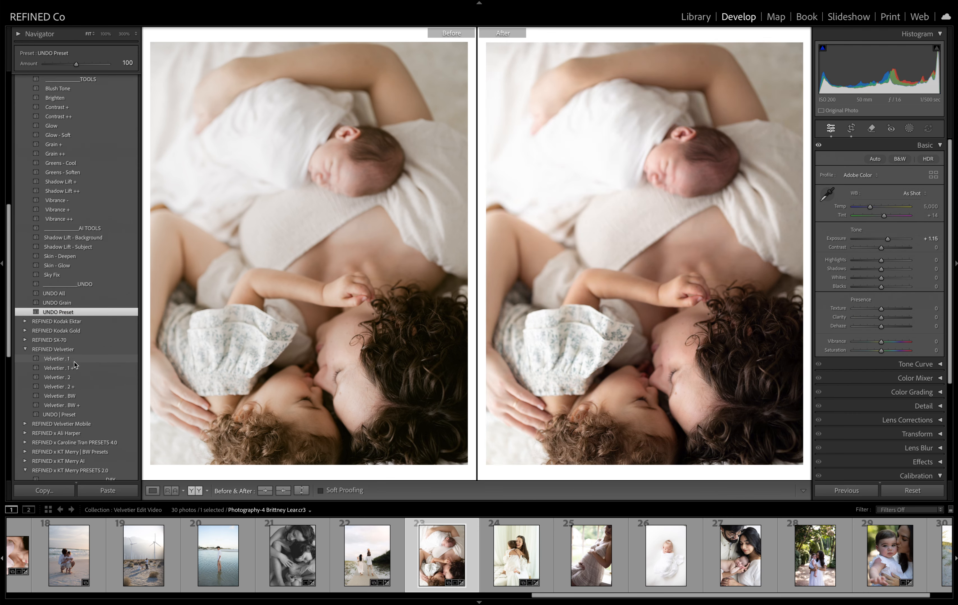
click(72, 379)
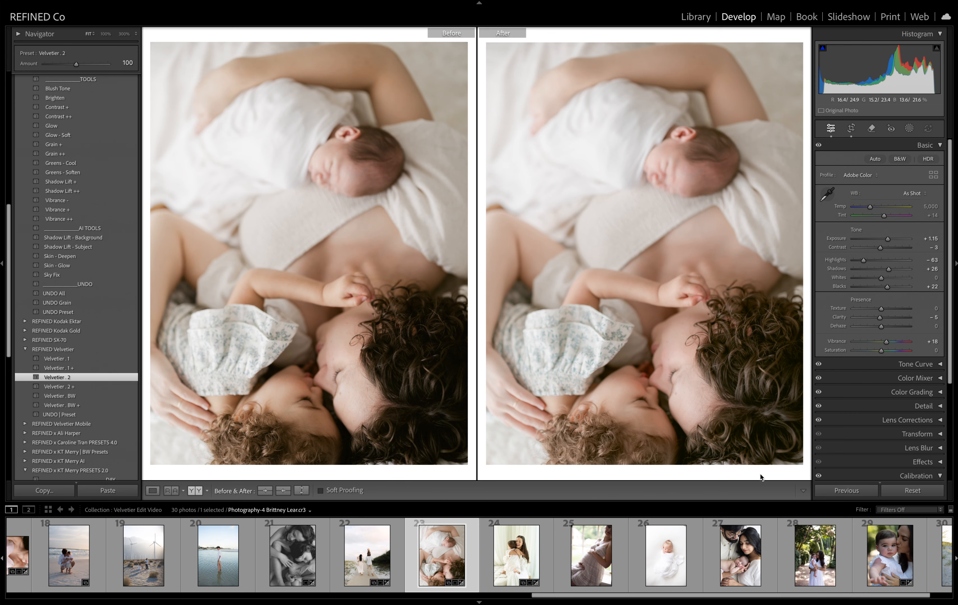
drag(887, 239, 888, 240)
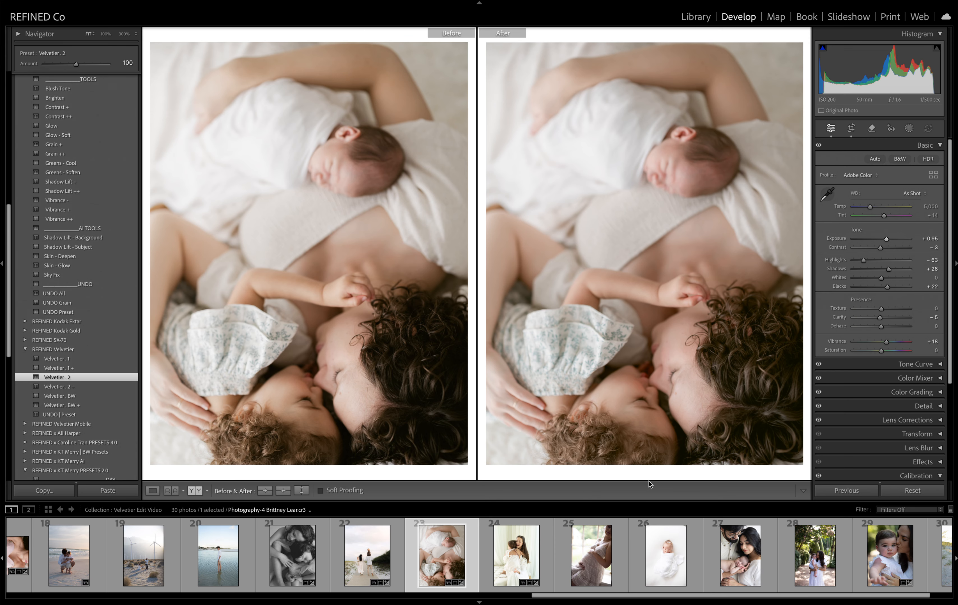
Examine Velvetier . 2 against REFINED IV . 1 up close on the mother's hair and skin, the toddler's face and the floral outfit
click(705, 447)
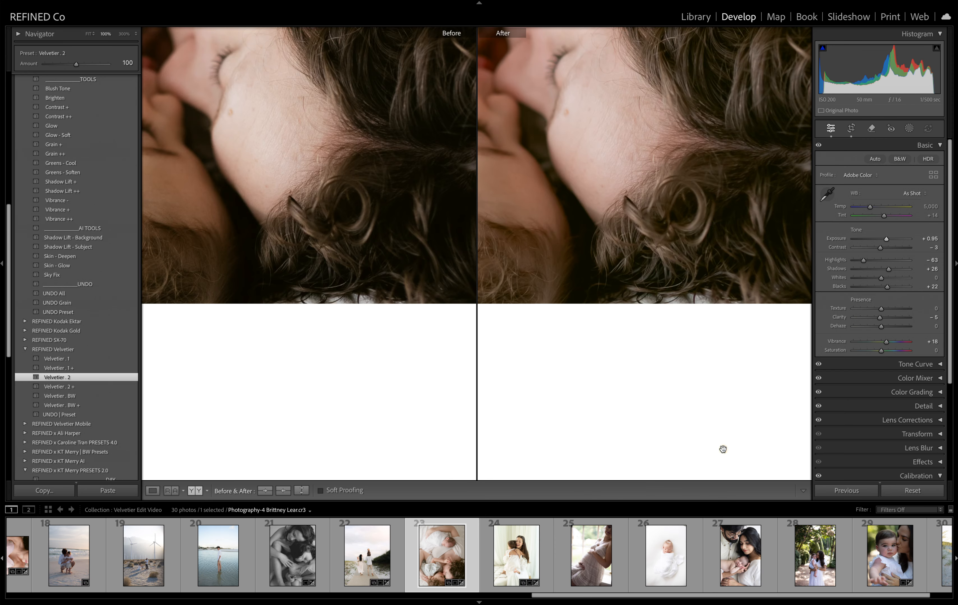
drag(665, 212, 652, 344)
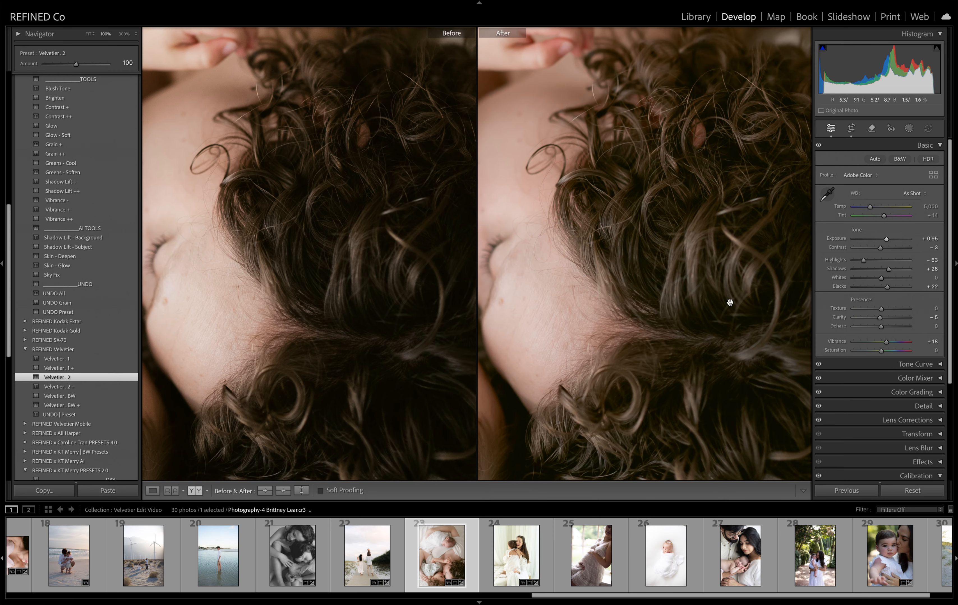
drag(552, 301, 701, 296)
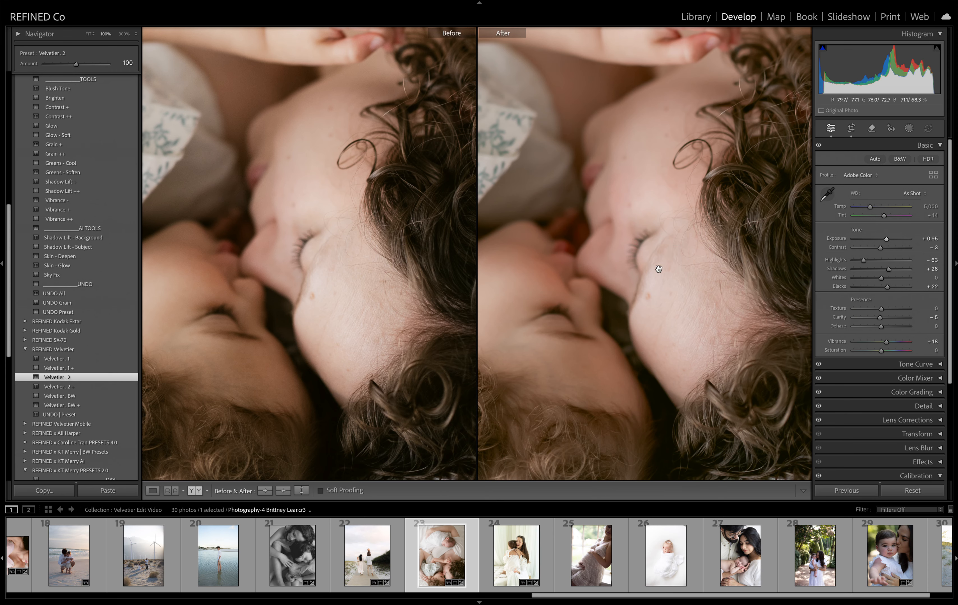
drag(596, 246, 678, 188)
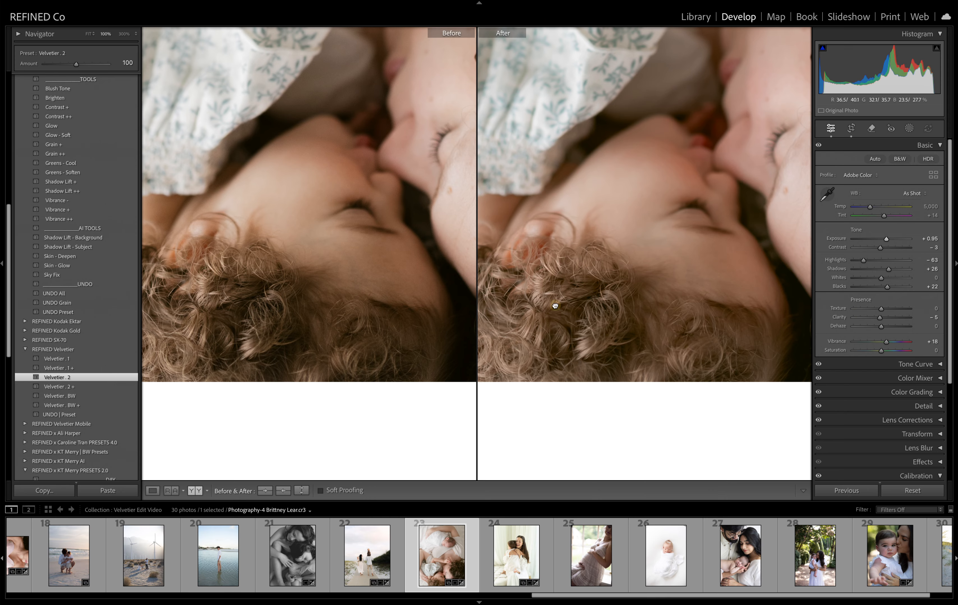
drag(555, 306, 644, 382)
drag(640, 270, 622, 332)
drag(609, 122, 608, 302)
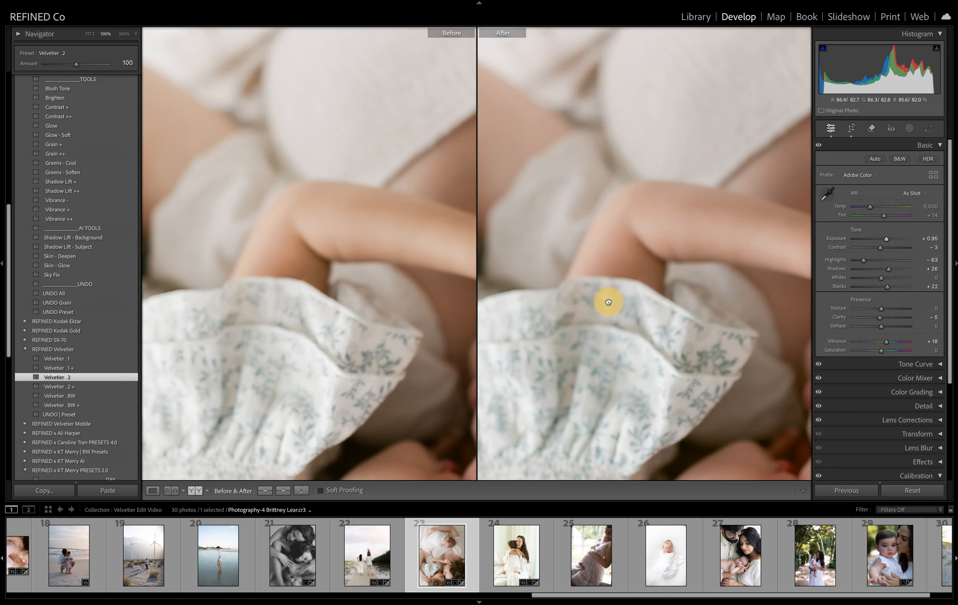
Examine Velvetier . 2 against REFINED IV . 1 up close on the newborn's face and white wrap
drag(623, 220, 573, 336)
drag(720, 223, 588, 347)
drag(537, 210, 673, 344)
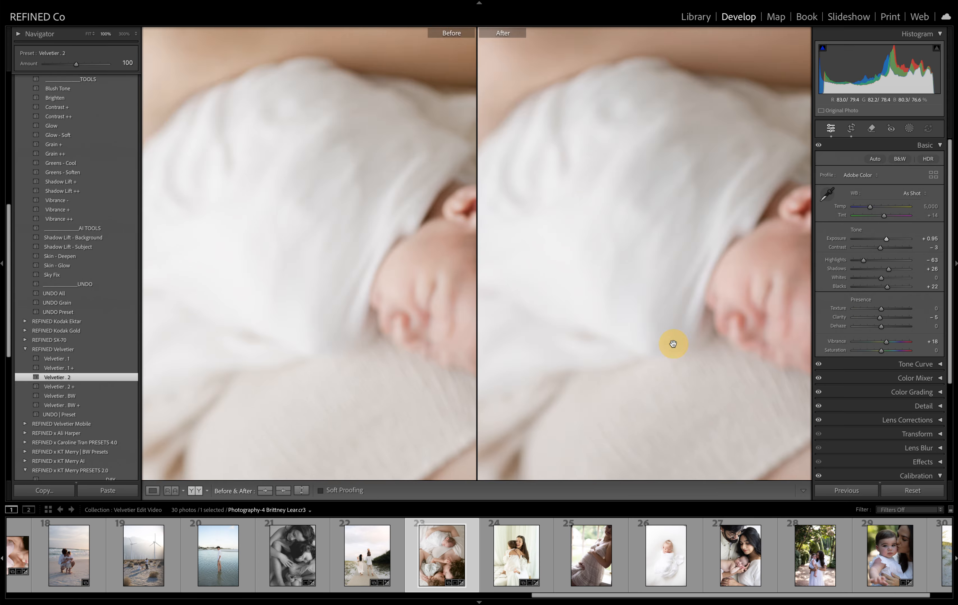
click(647, 223)
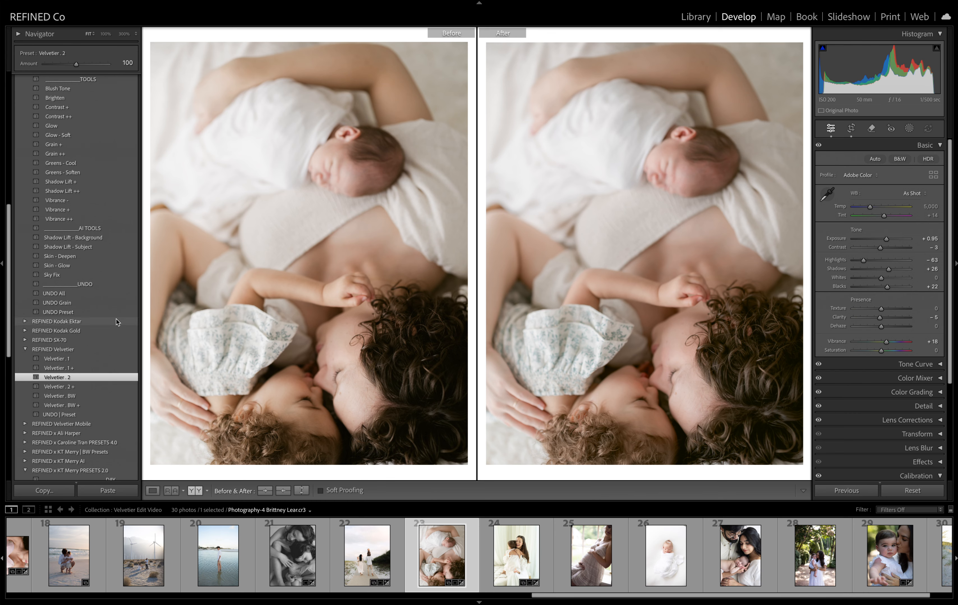
Open the photo of the mother hugging her child, set Temp 5,609, Tint +18 and Exposure -0.25, and copy the settings to the Before view
scroll(115, 318, down, 2)
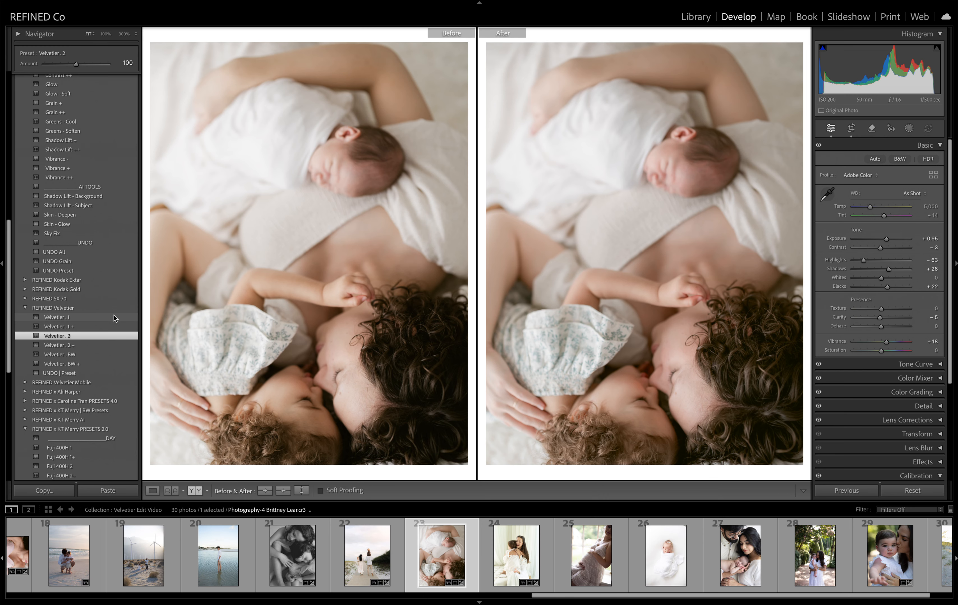
click(512, 554)
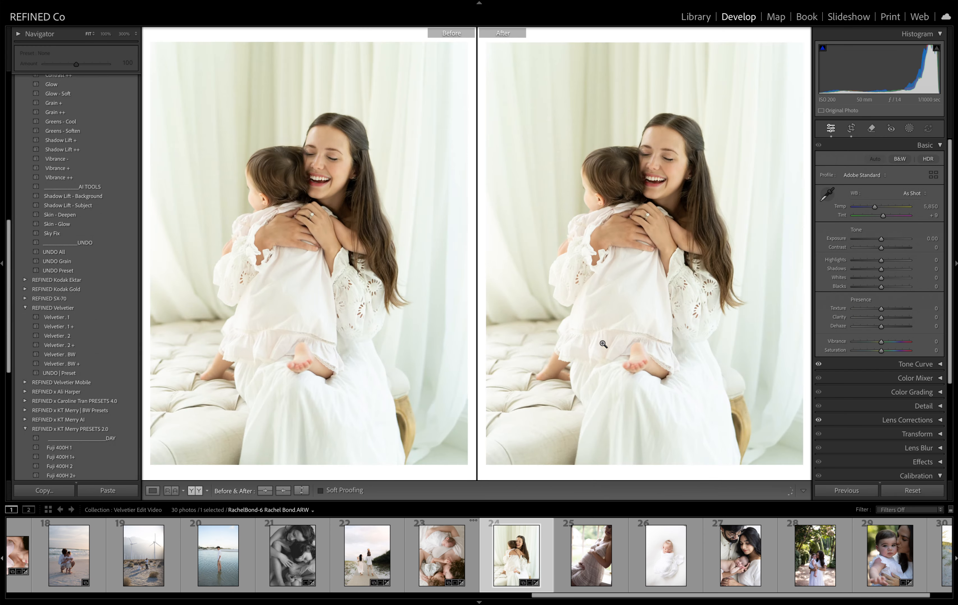
mouse_move(874, 206)
mouse_down()
mouse_move(884, 217)
mouse_move(879, 242)
mouse_move(872, 208)
mouse_up()
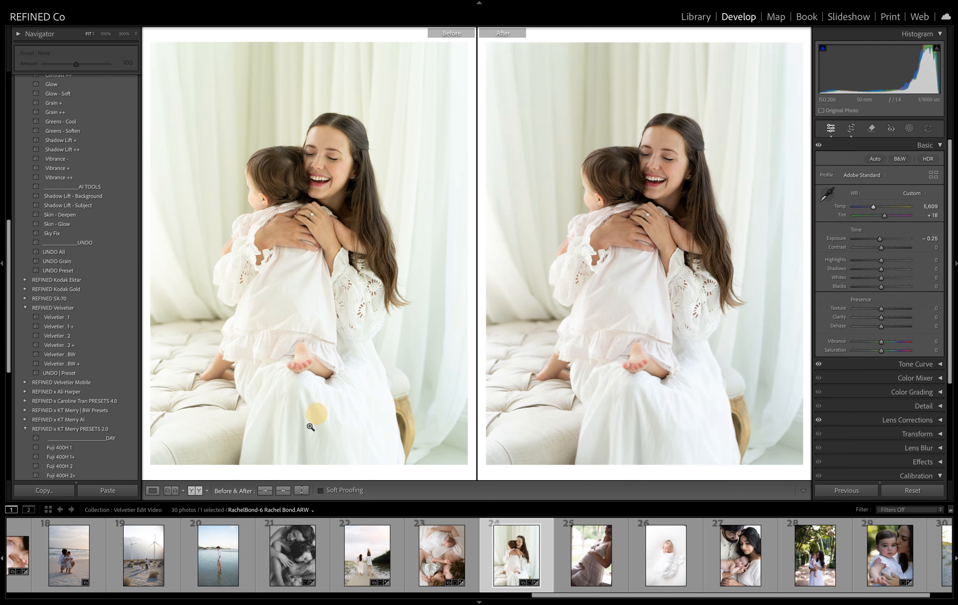
click(286, 492)
Apply the Velvetier . 1 preset to the After version and copy its settings to the Before view
scroll(48, 196, down, 5)
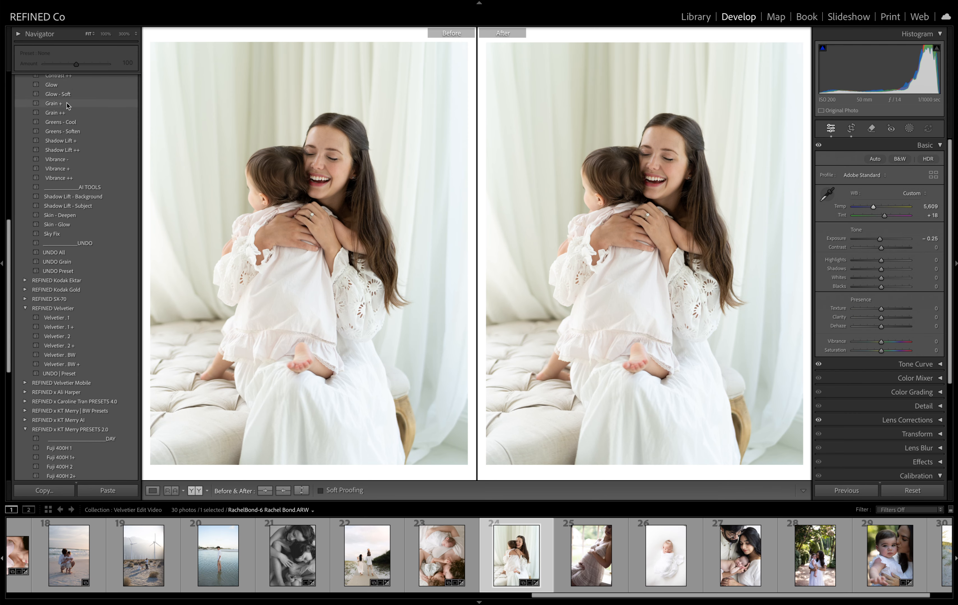
click(56, 236)
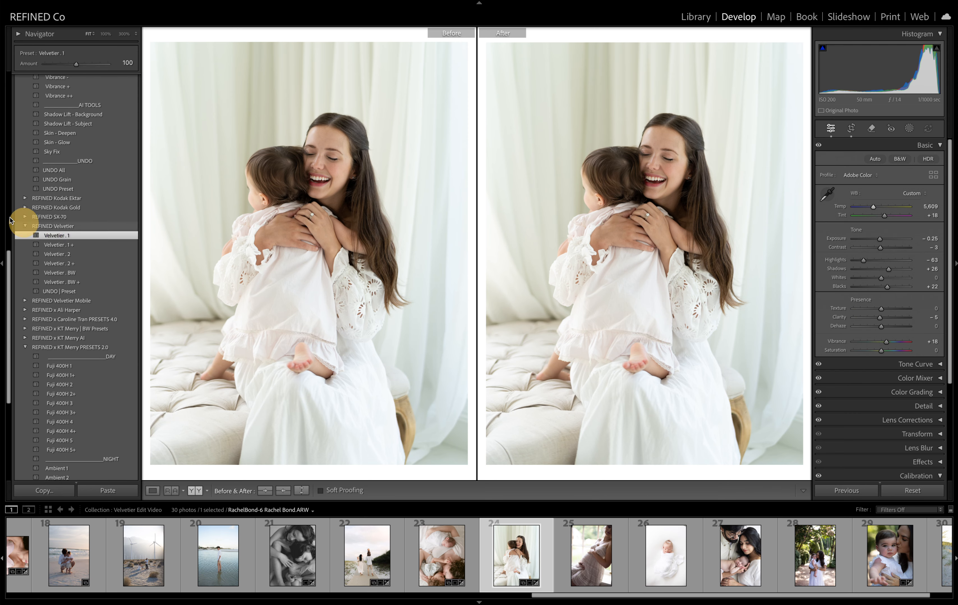
click(283, 491)
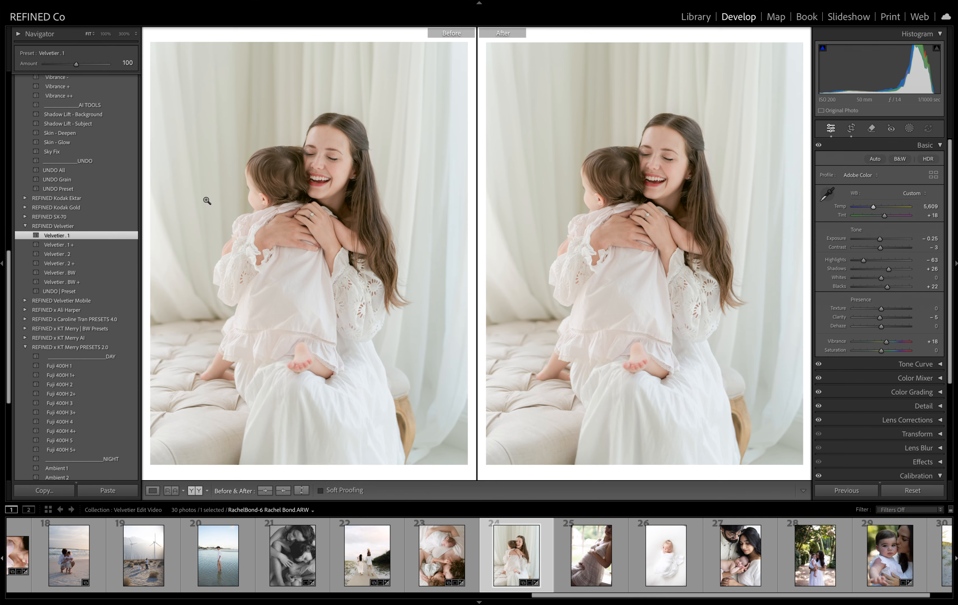
Clear Velvetier . 1 from the After version with UNDO | Preset and apply the REFINED II preset
click(70, 292)
scroll(60, 200, up, 15)
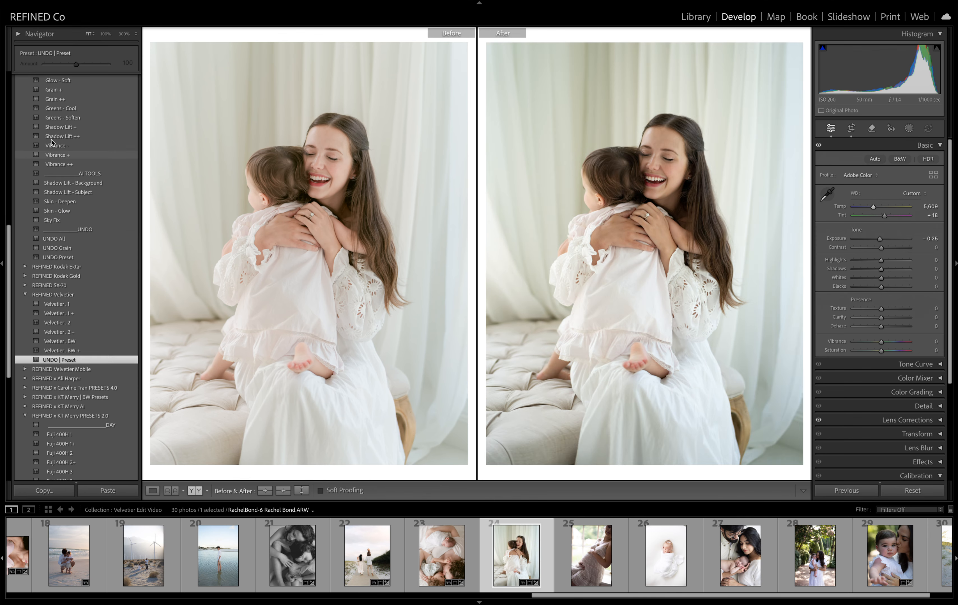
scroll(52, 141, up, 3)
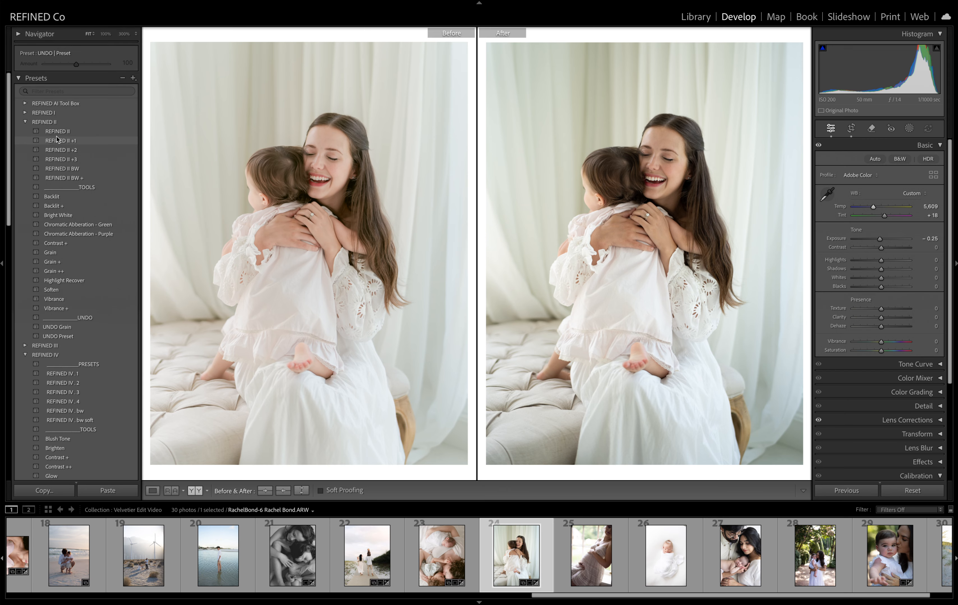
click(60, 132)
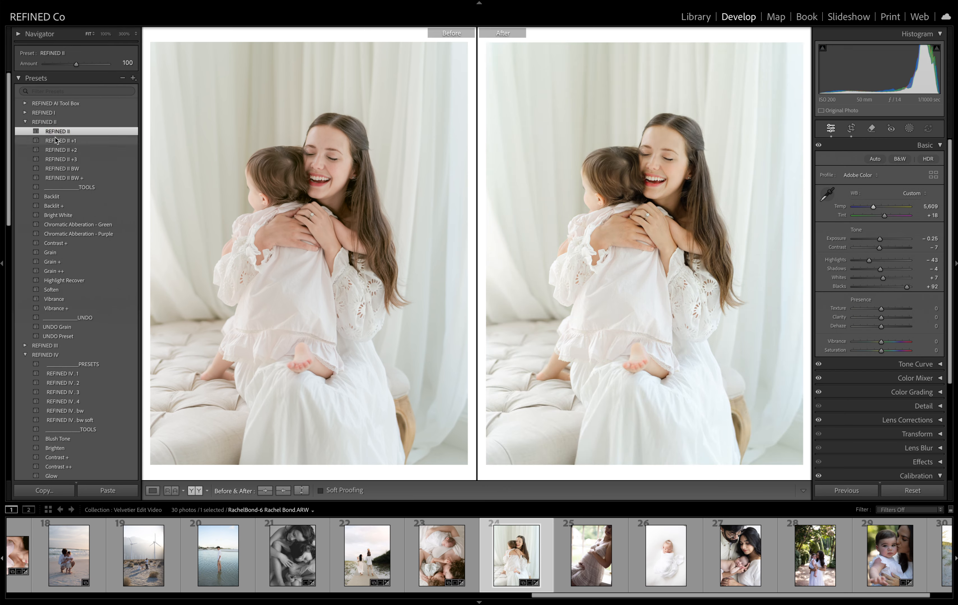
Examine REFINED II against Velvetier . 1 up close on the mother's face and hands, the child's hair and the white dresses
click(693, 227)
drag(614, 245, 720, 286)
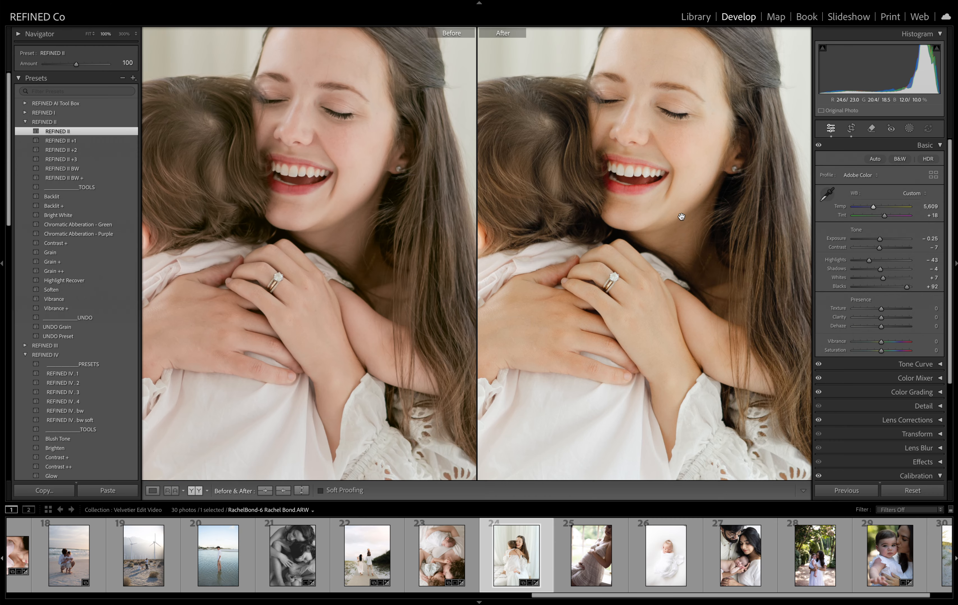
drag(680, 214, 673, 256)
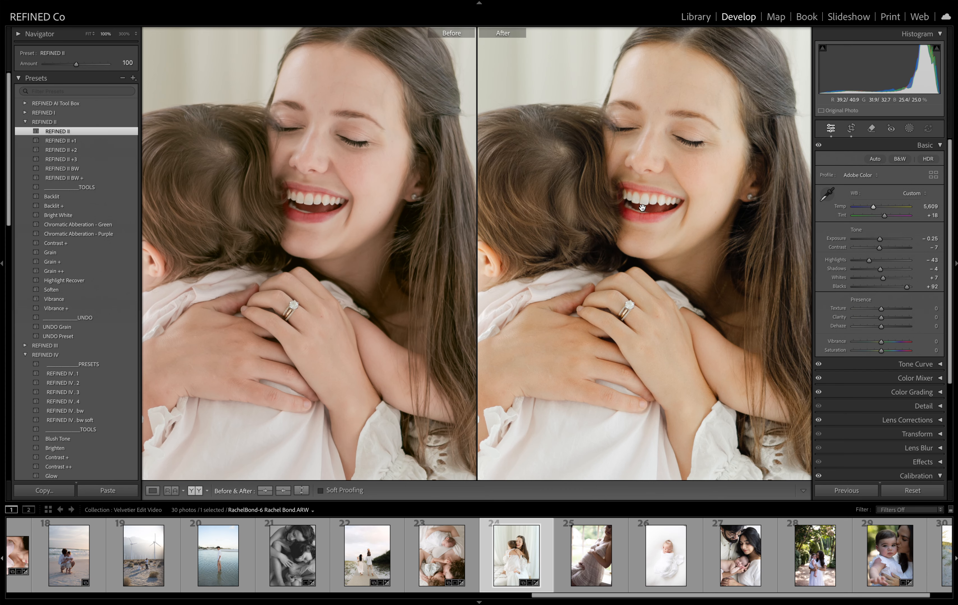
drag(594, 328, 661, 278)
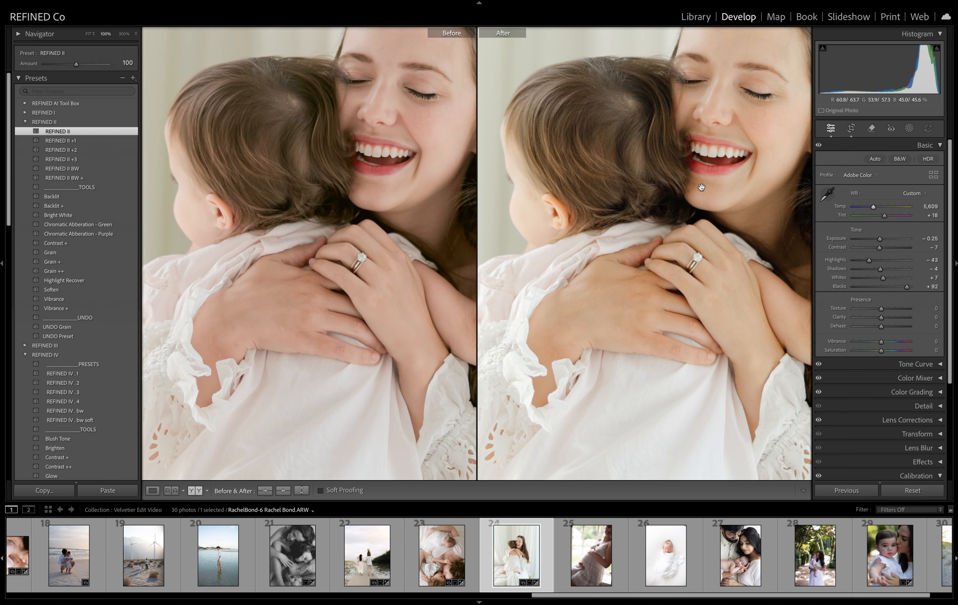
drag(604, 175, 626, 169)
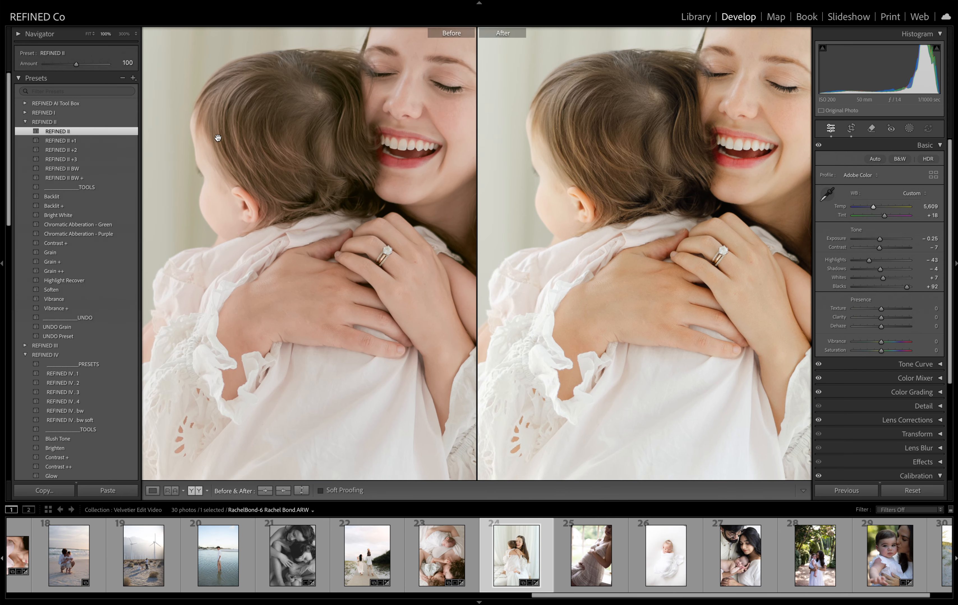
drag(554, 395, 586, 180)
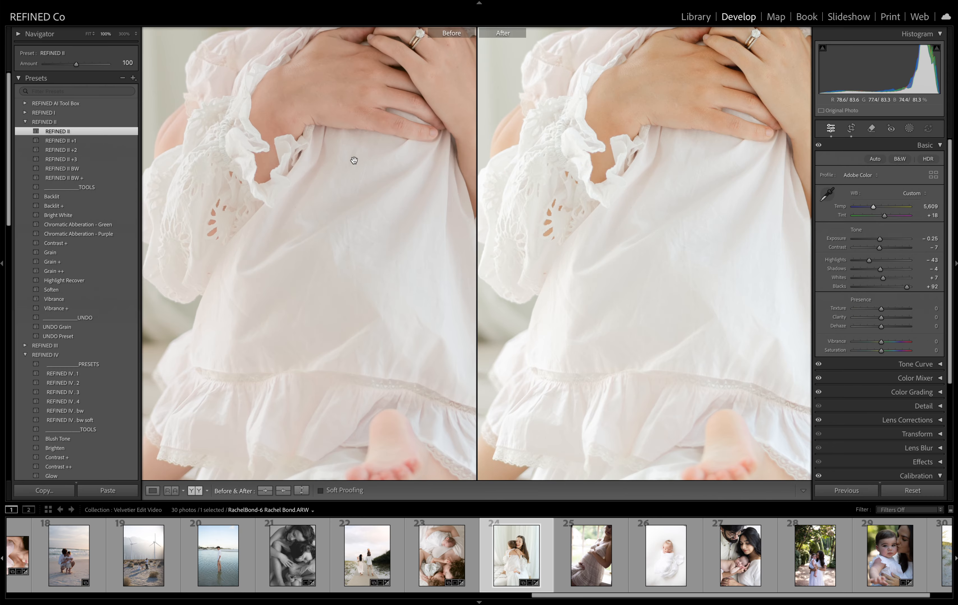
drag(635, 264, 609, 145)
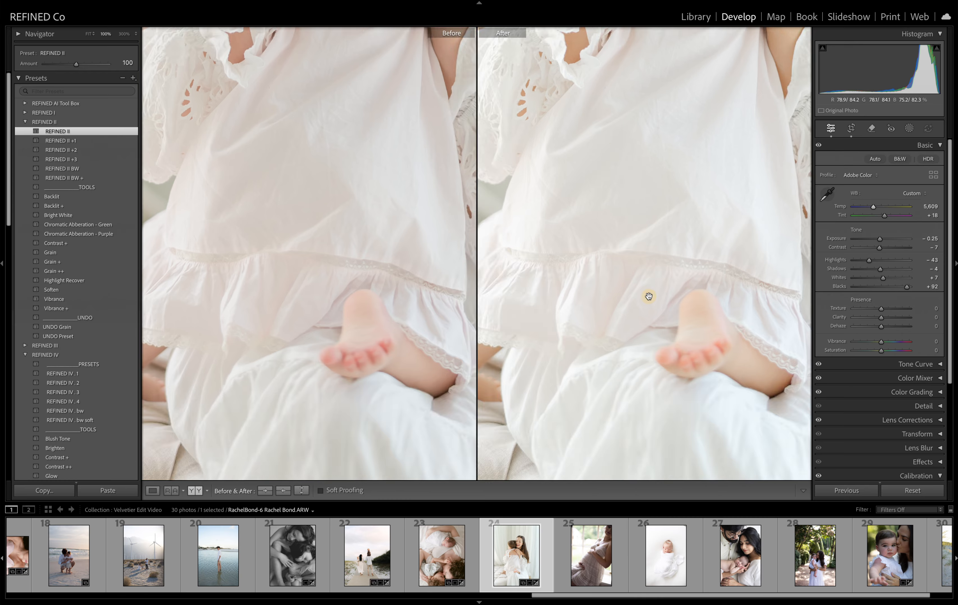
drag(648, 297, 629, 208)
click(666, 223)
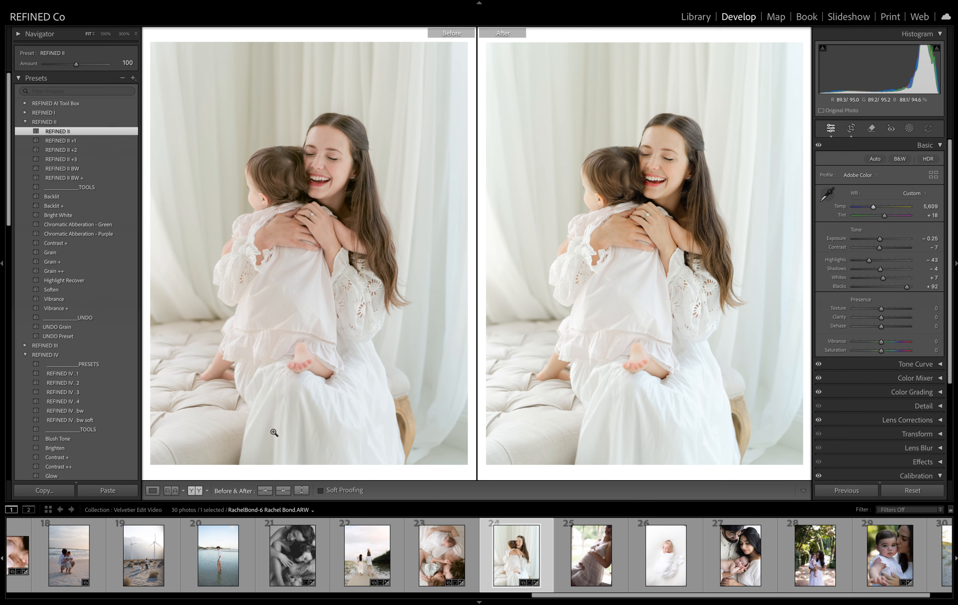
Apply REFINED IV . 1 to the After version with Exposure -0.15 and compare its skin and hair tones with Velvetier . 1 up close
click(61, 374)
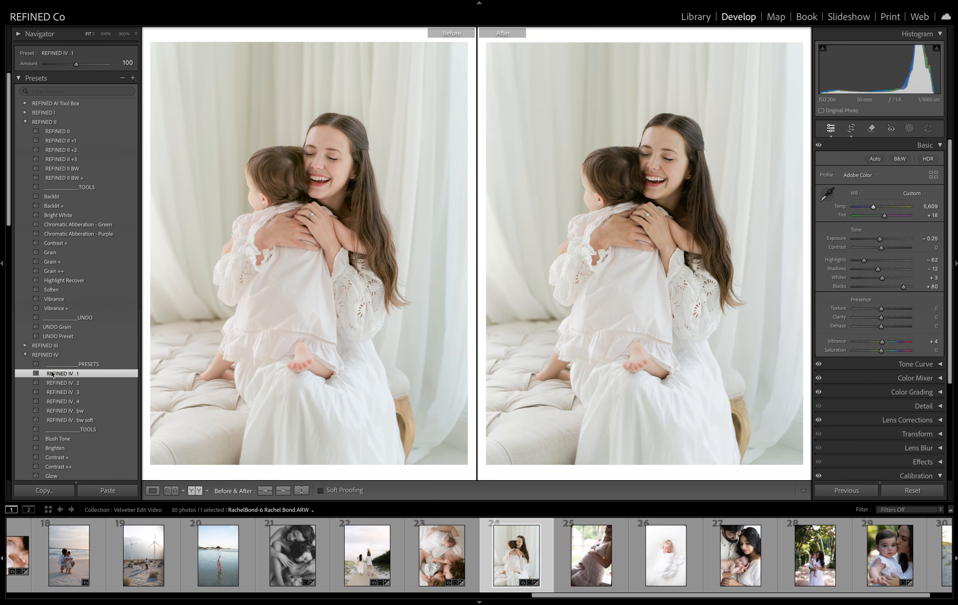
drag(879, 238, 880, 239)
drag(683, 200, 649, 238)
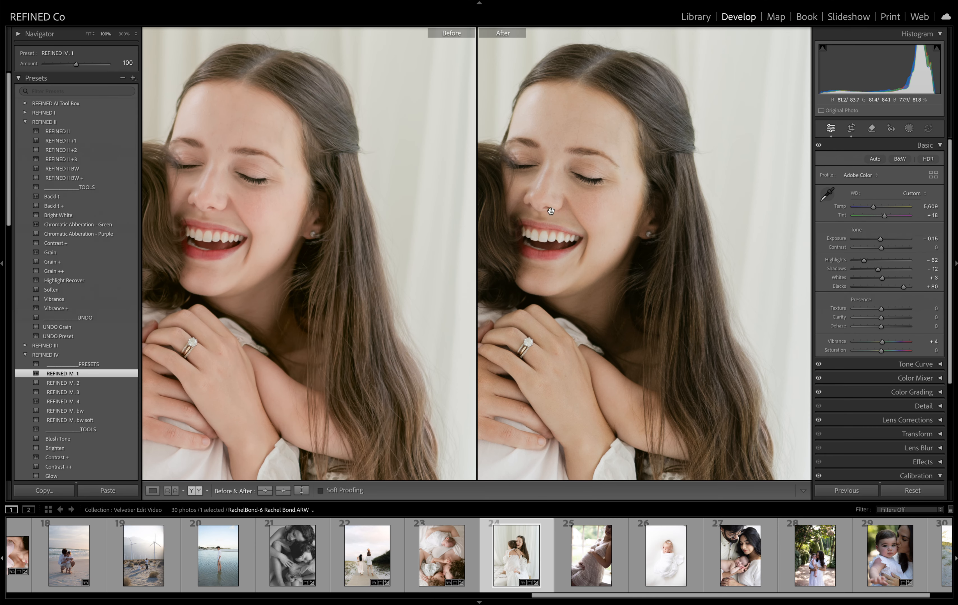
drag(618, 236, 675, 215)
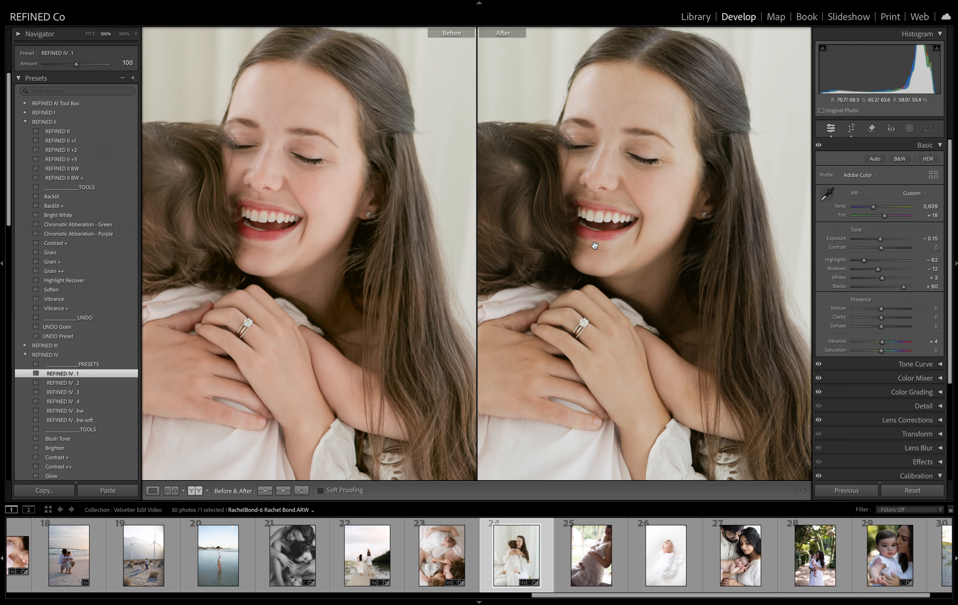
drag(599, 242, 671, 263)
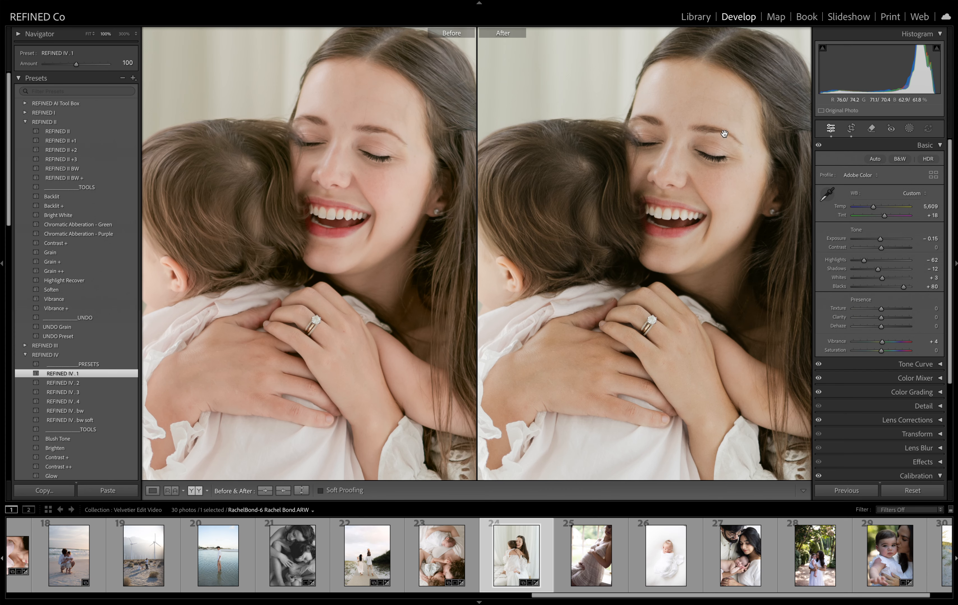
click(738, 208)
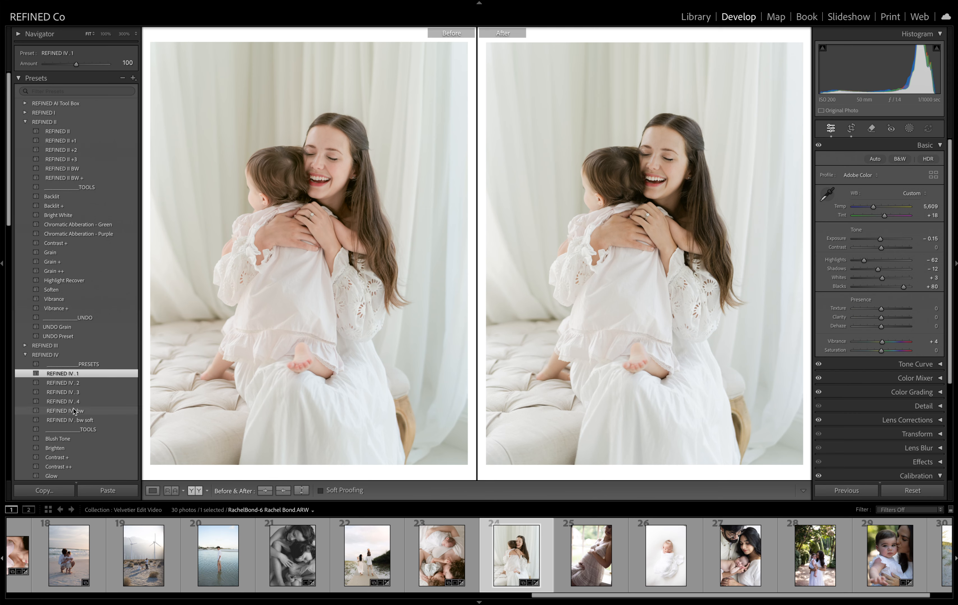
Clear REFINED IV . 1 with UNDO Preset and apply Fuji 400H 1 from REFINED x KT Merry PRESETS 2.0 to the After version
scroll(71, 399, down, 5)
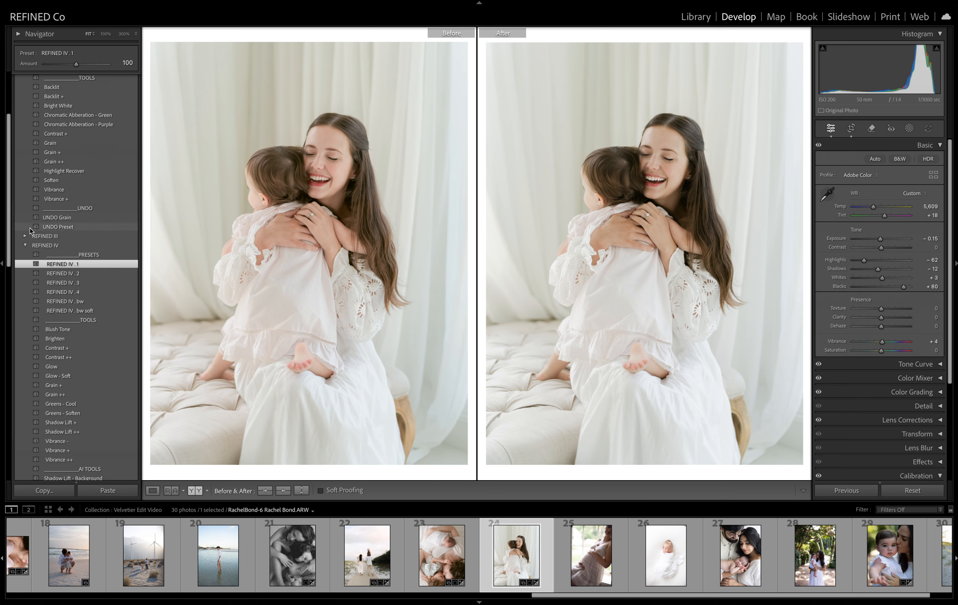
click(56, 228)
scroll(71, 295, down, 10)
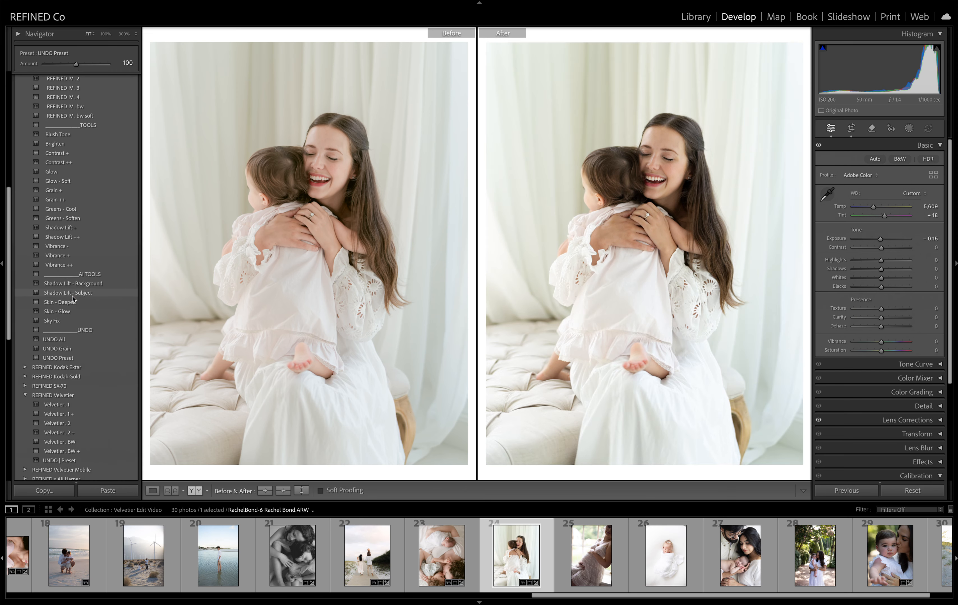
scroll(72, 295, down, 14)
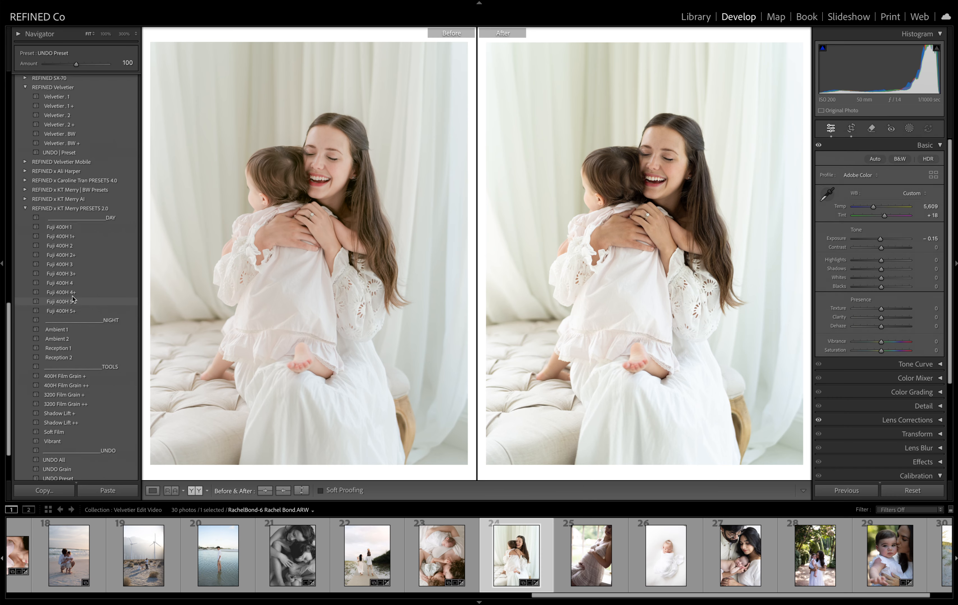
click(72, 216)
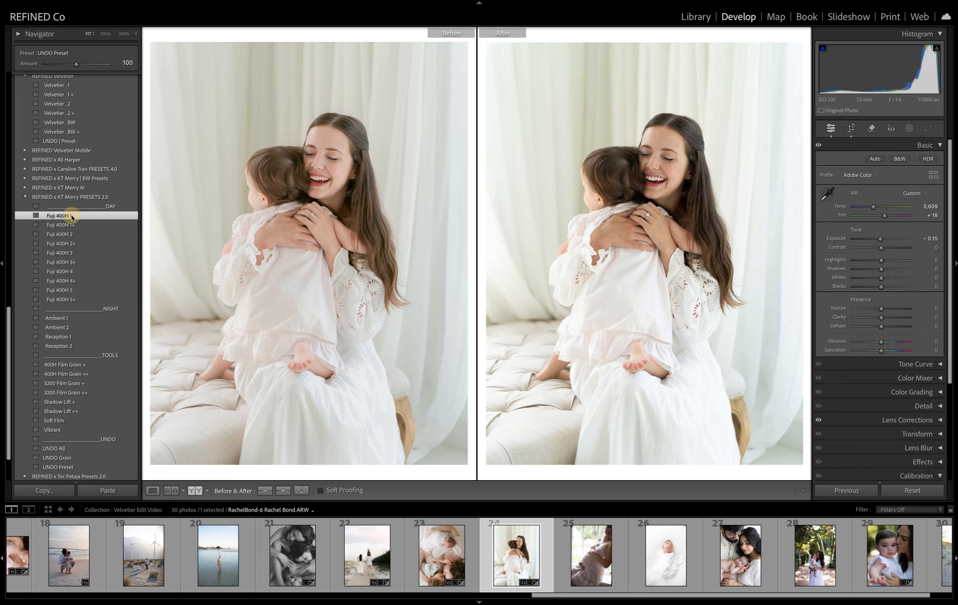
Compare Fuji 400H 1 with Velvetier . 1 up close on the faces, setting the After version's Temp to 5,655 and Tint to +23
click(612, 258)
drag(669, 284, 684, 343)
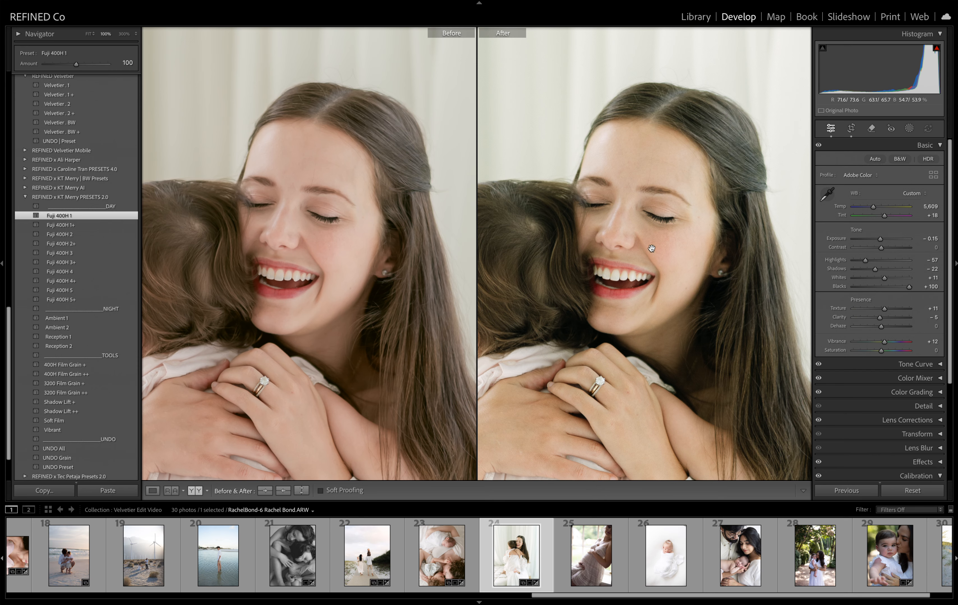
click(679, 285)
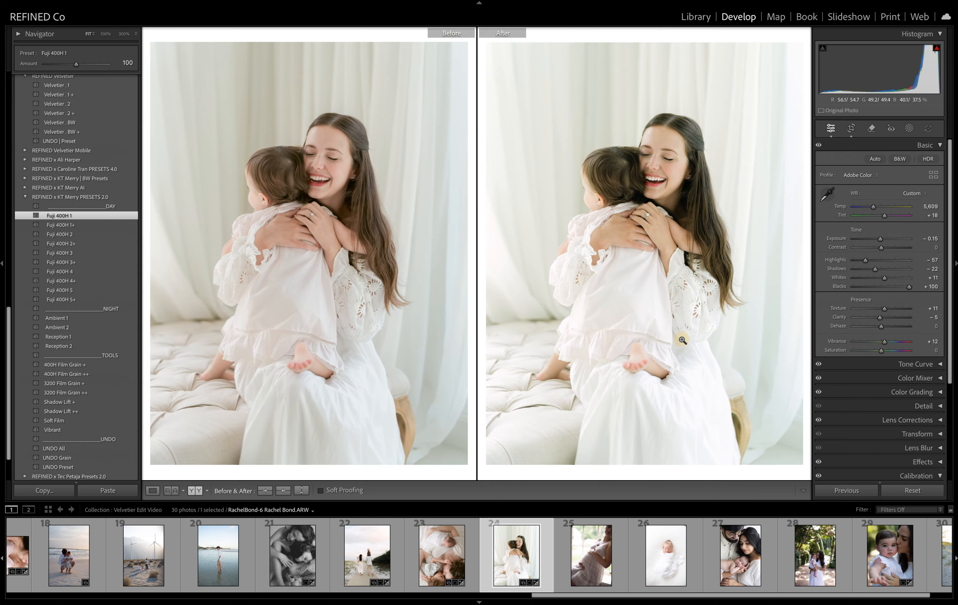
drag(872, 207, 883, 215)
click(298, 180)
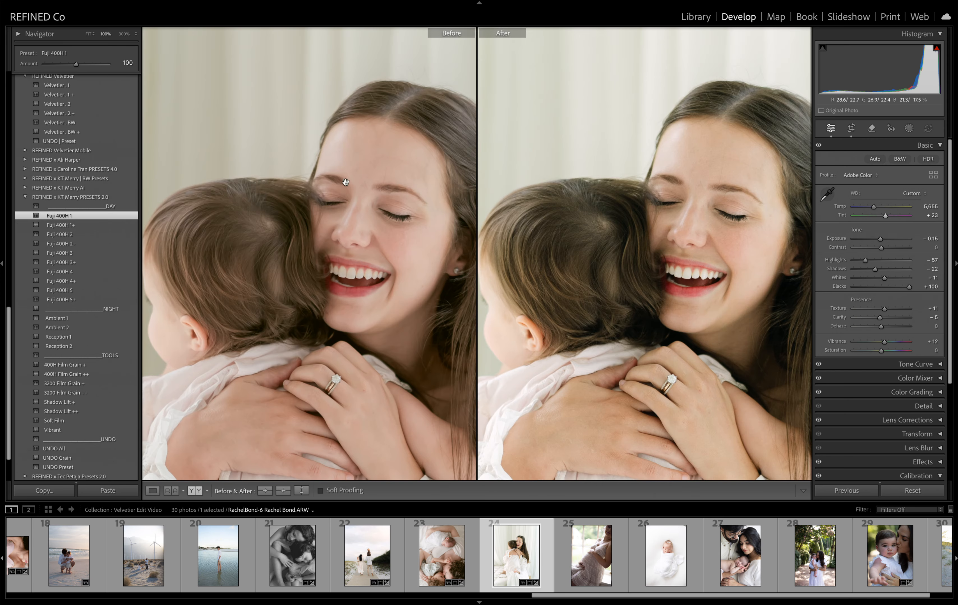
click(351, 313)
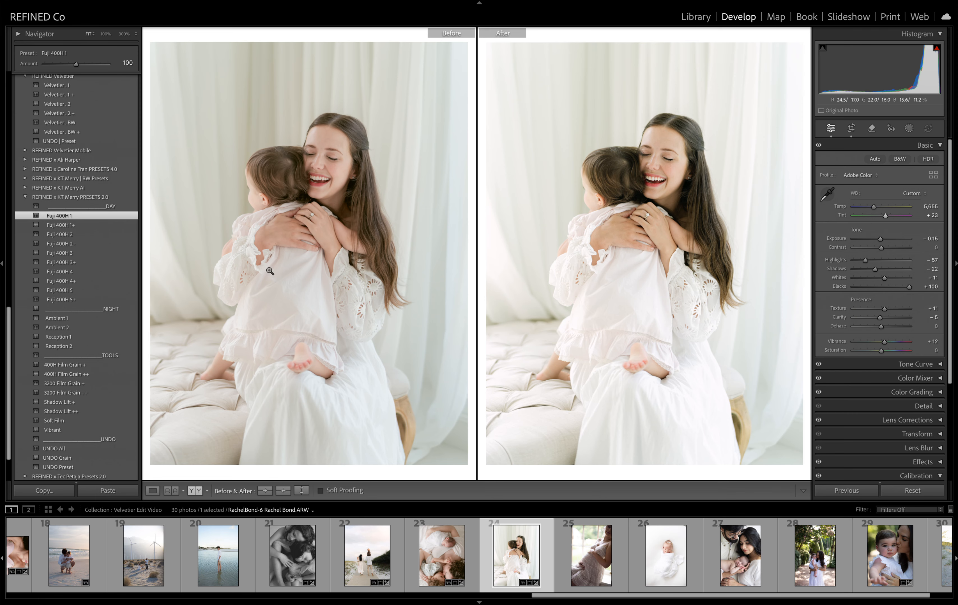
scroll(81, 221, up, 10)
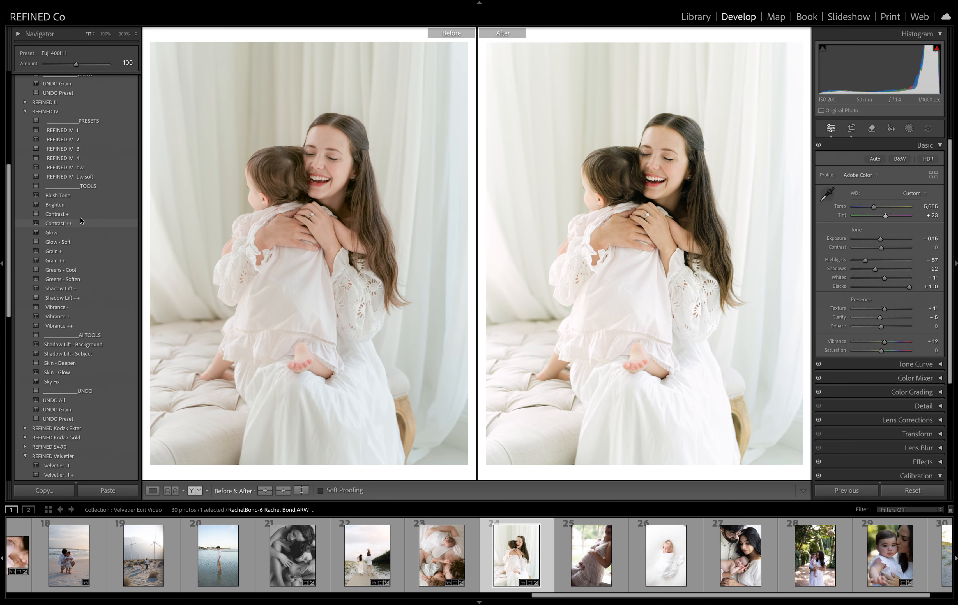